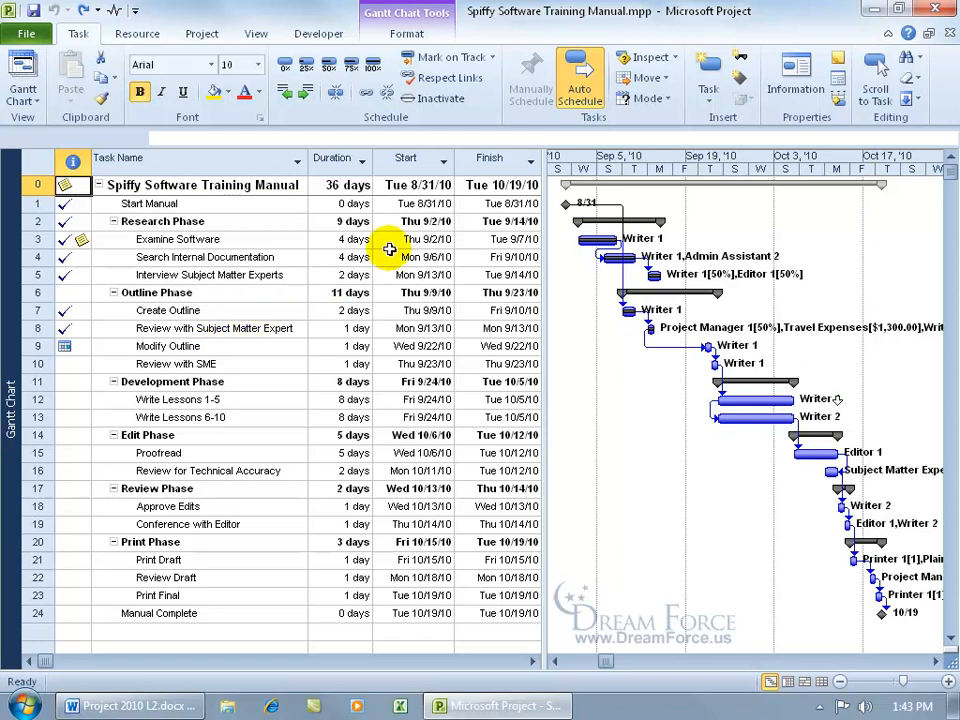
Insert a Start1 column before the Start column in the task table.
right_click(400, 160)
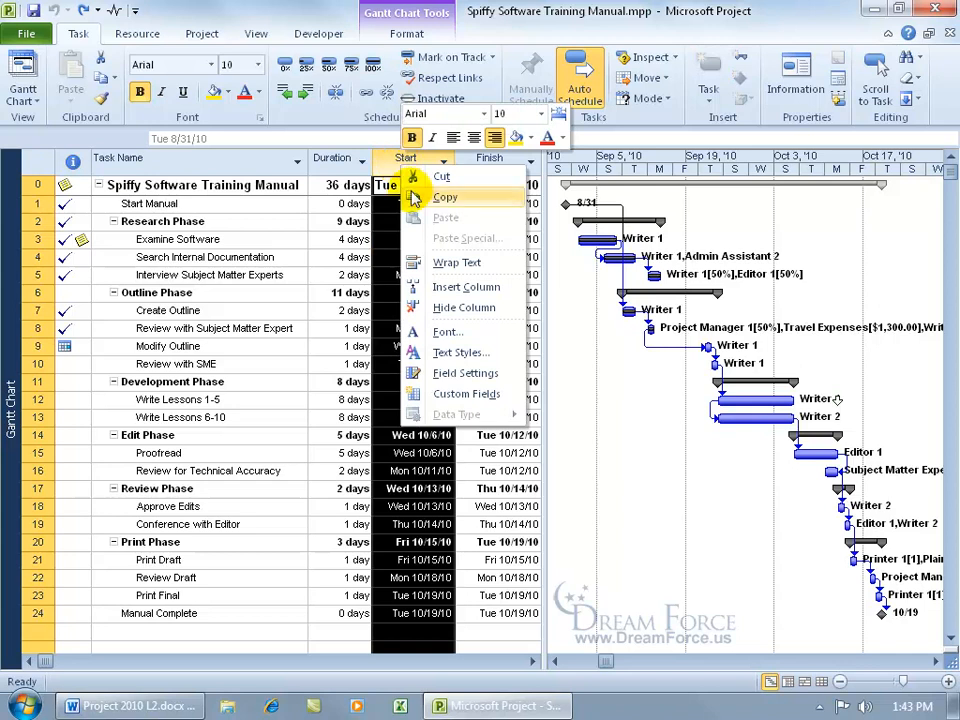
click(441, 286)
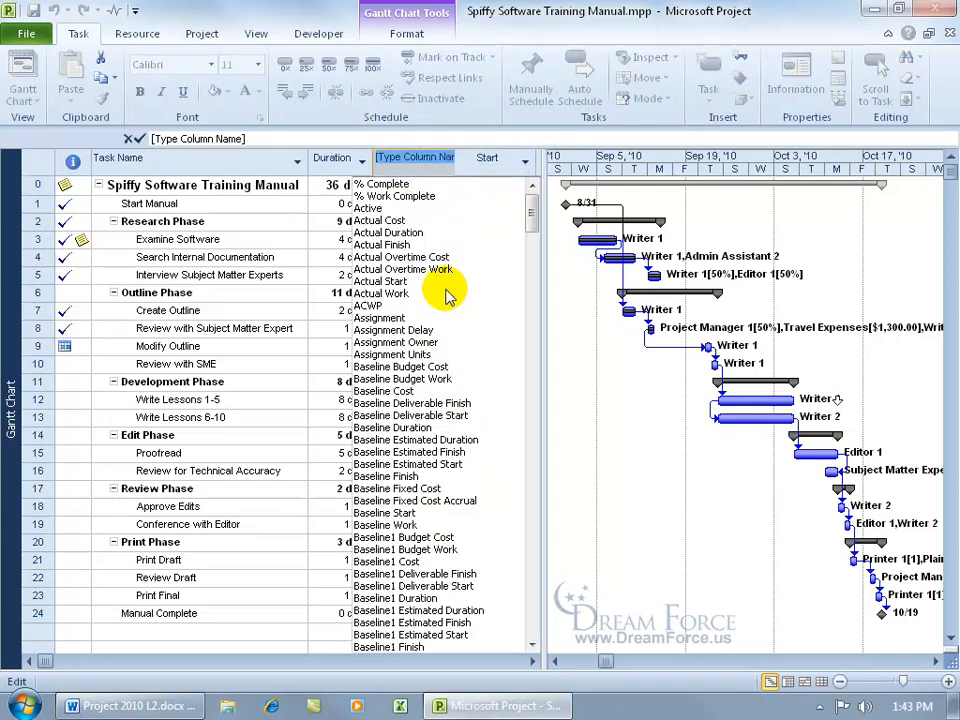
text(start)
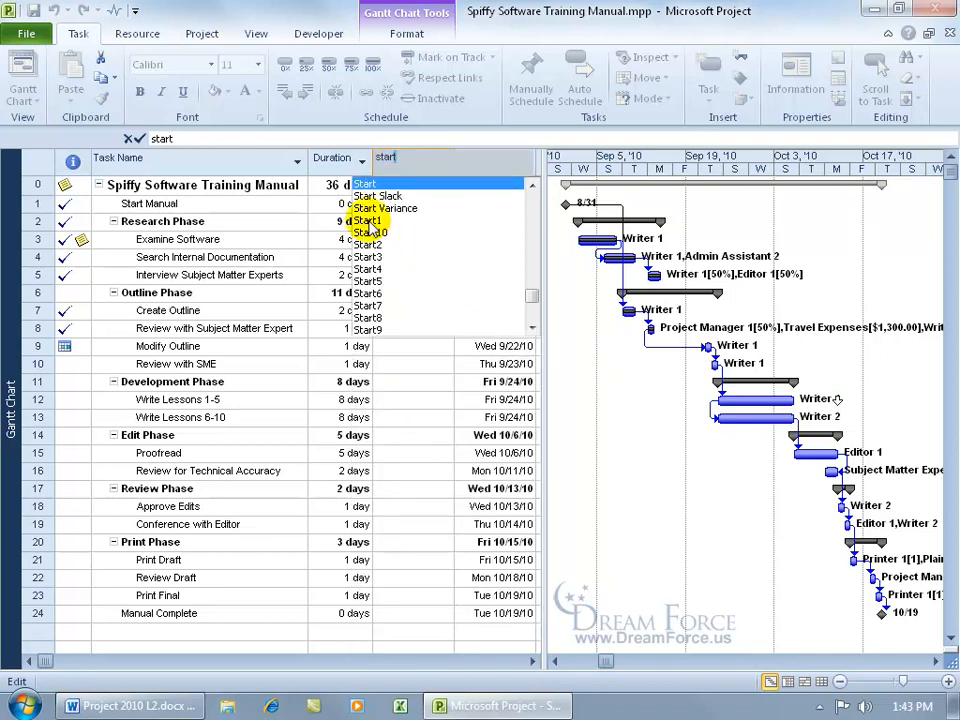
click(368, 221)
Insert a Finish1 column between the Start1 and Start columns.
right_click(486, 163)
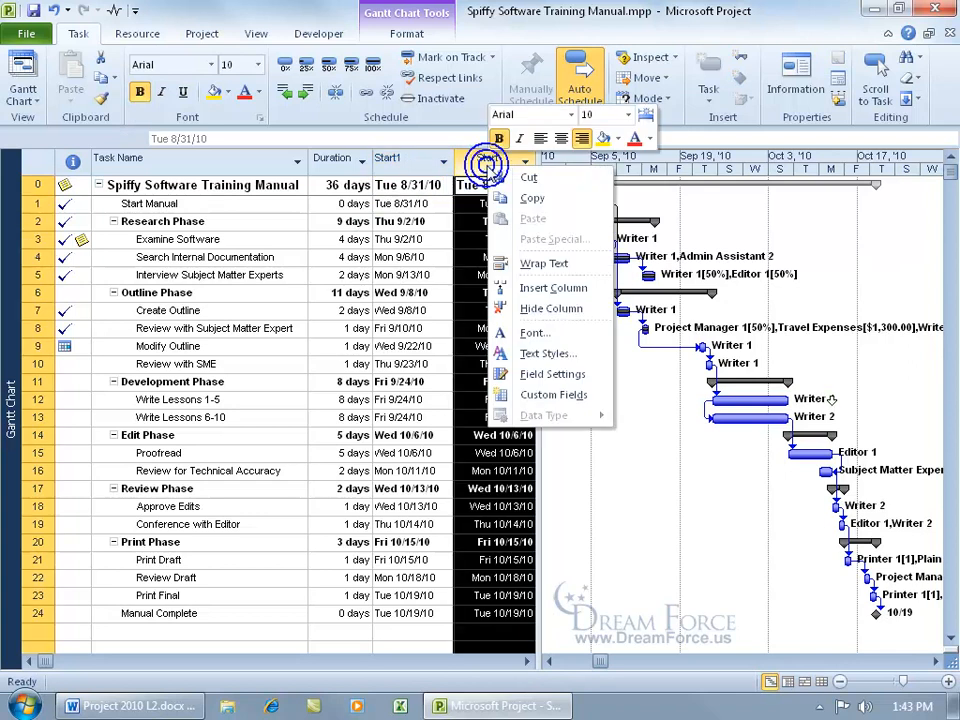
click(553, 288)
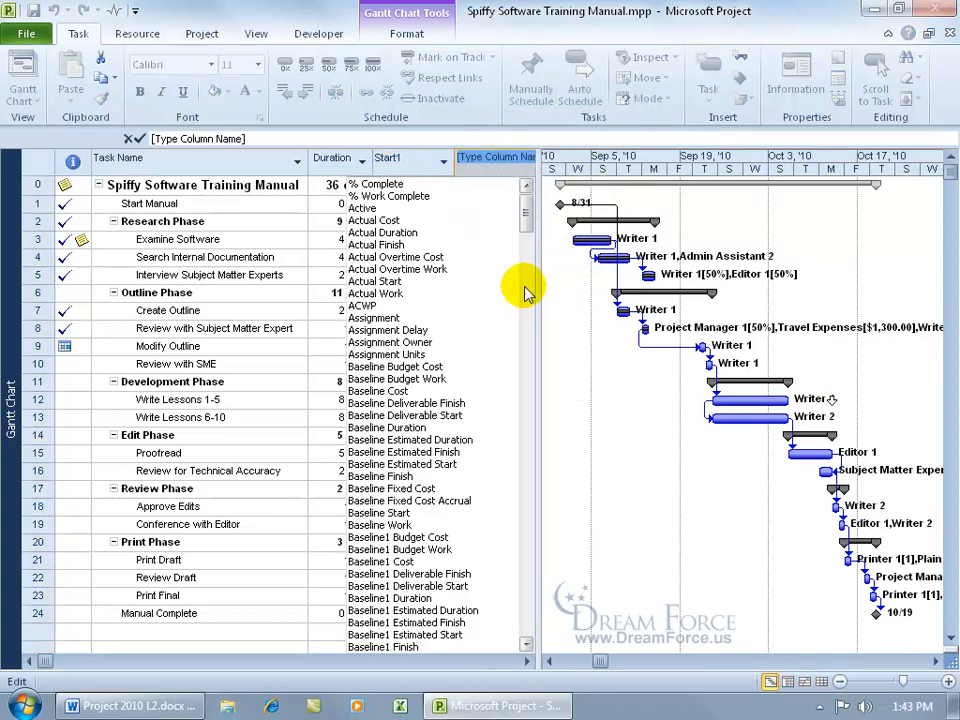
text(finish)
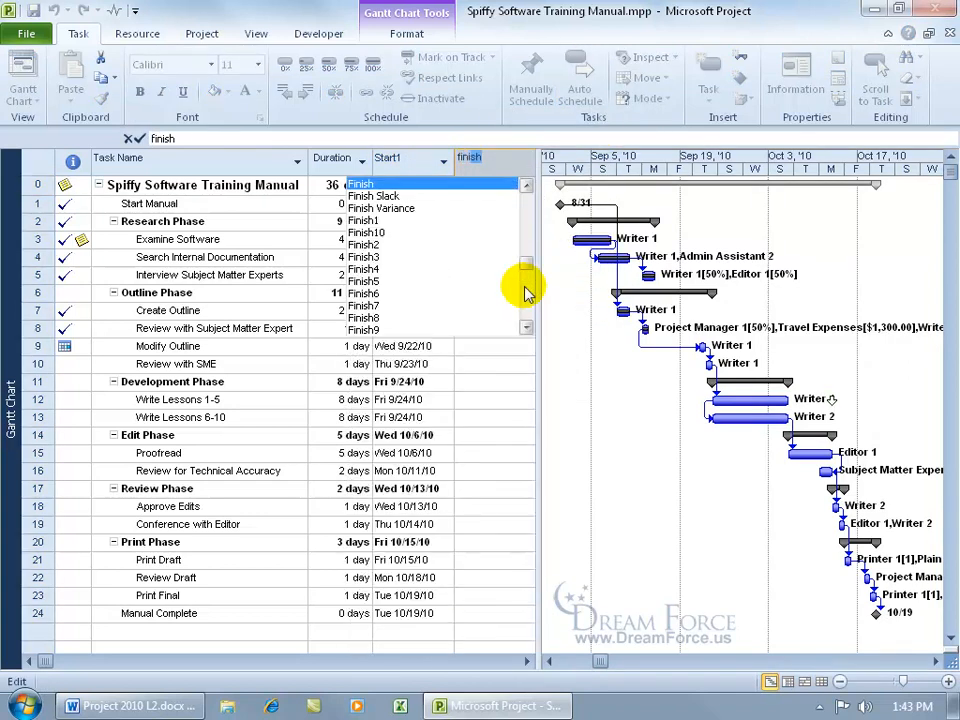
click(352, 220)
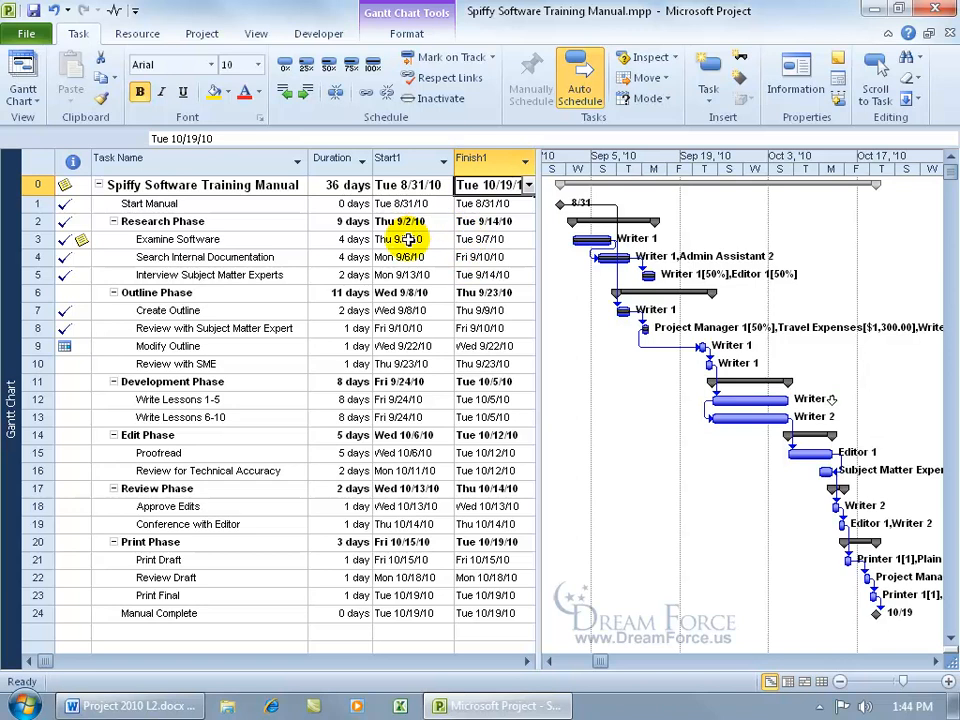
Insert a Baseline Start column before the Duration column.
right_click(330, 162)
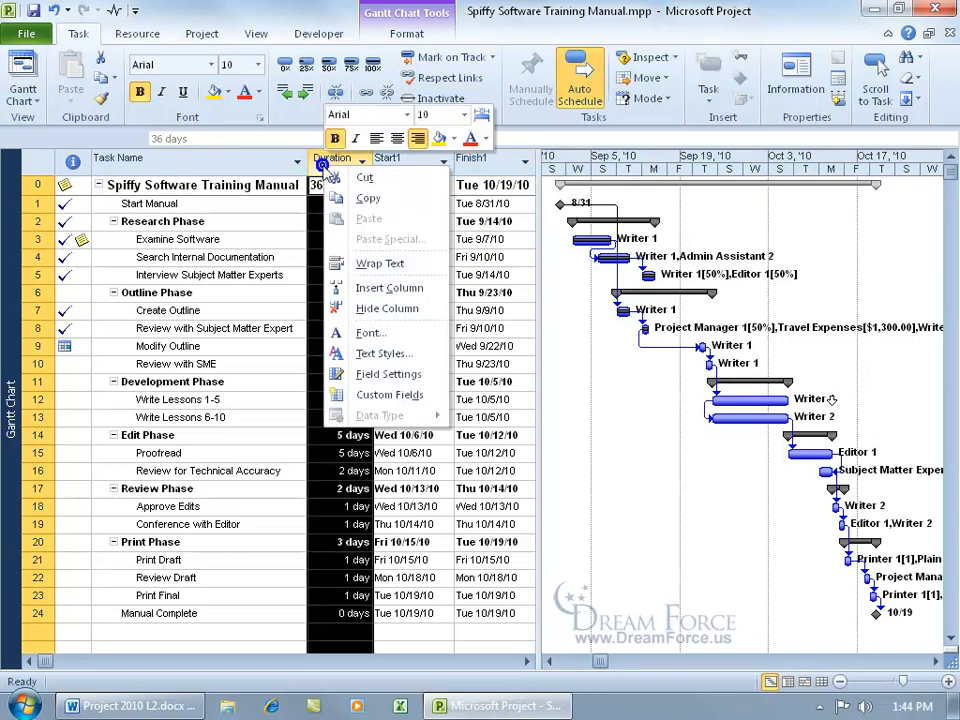
click(343, 226)
text(baseline)
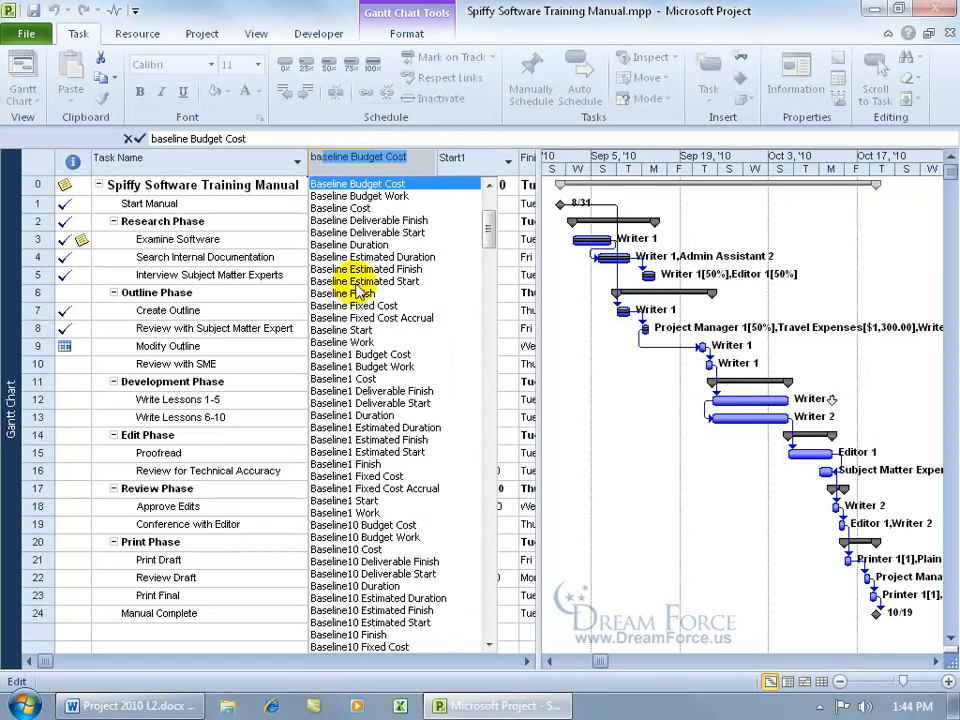
text( s)
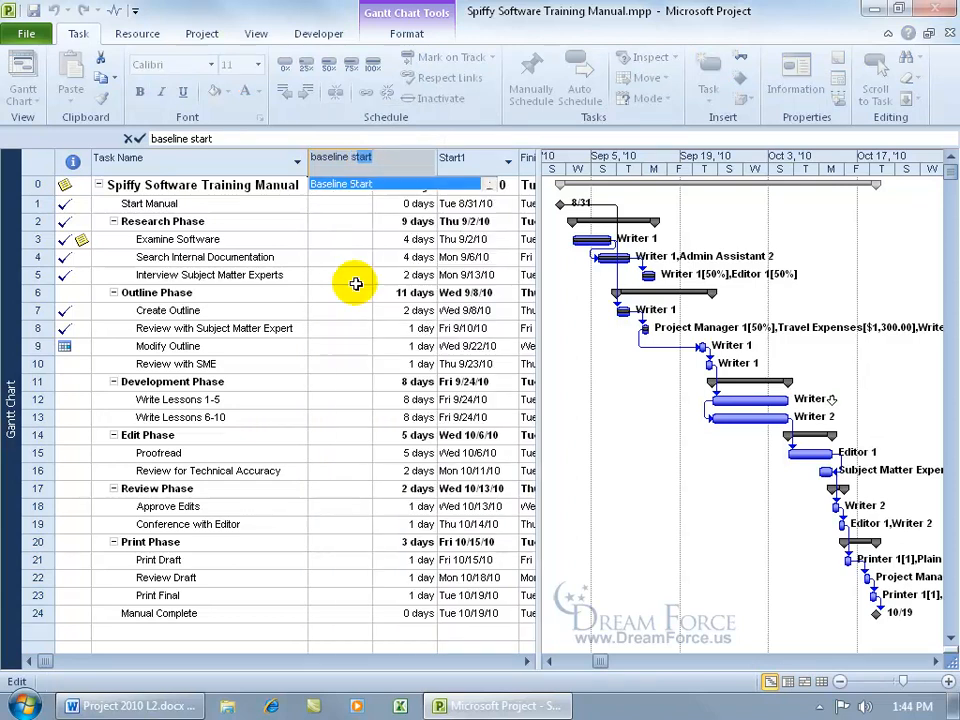
click(328, 187)
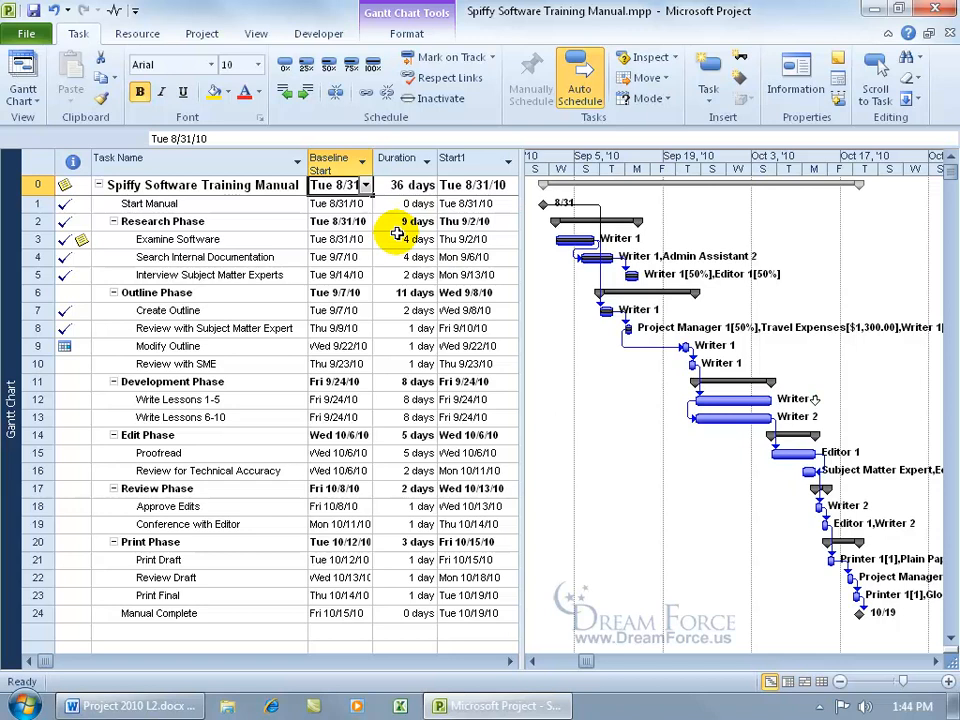
Hide the Baseline Start column.
right_click(336, 165)
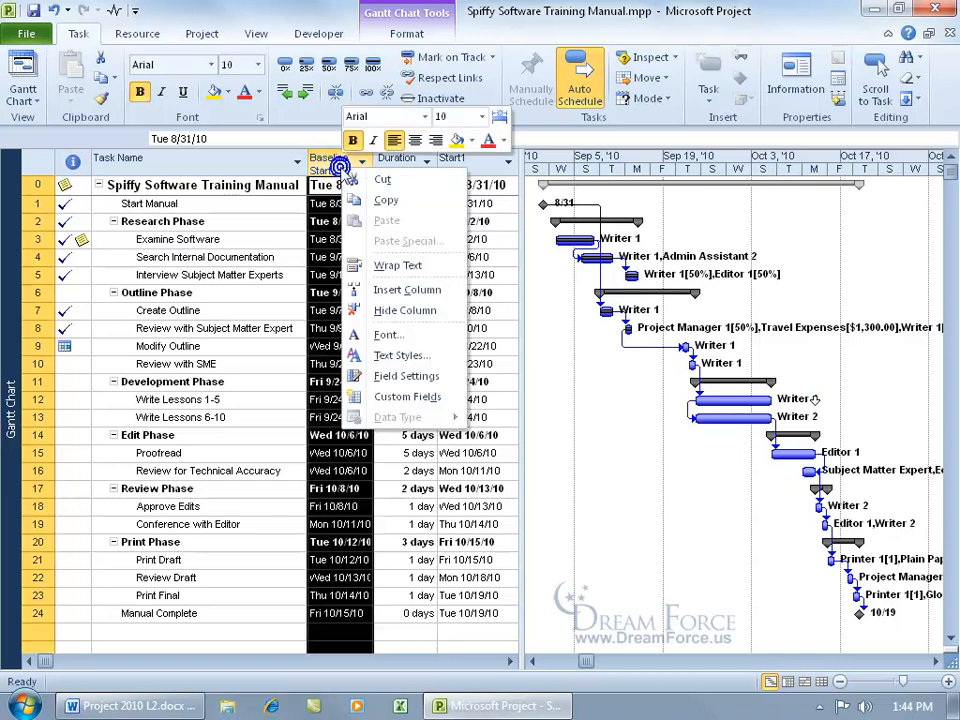
click(380, 310)
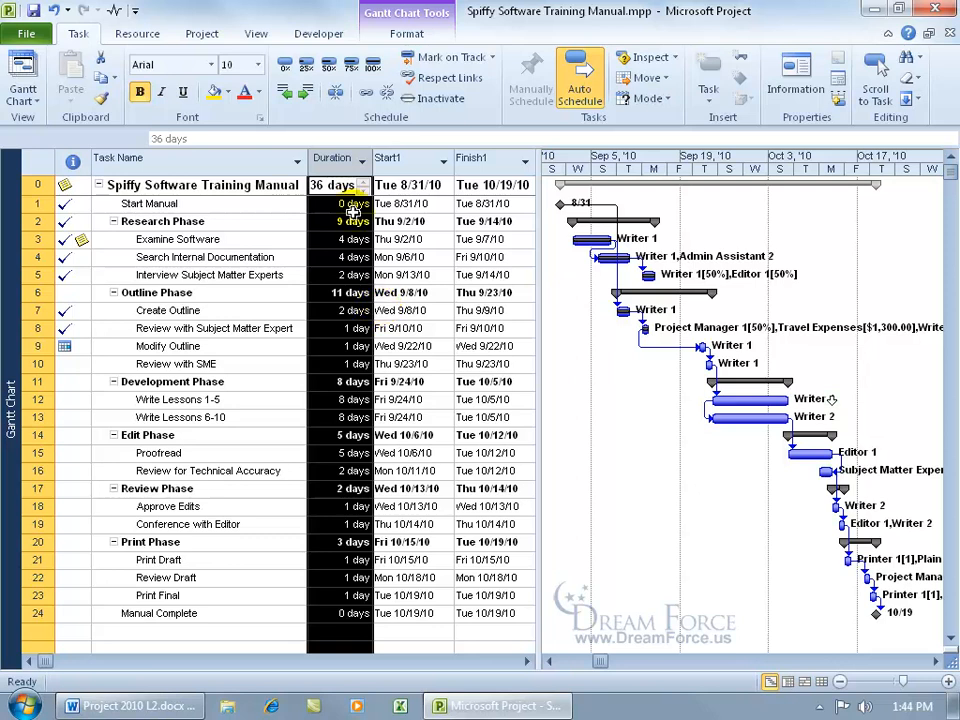
right_click(345, 162)
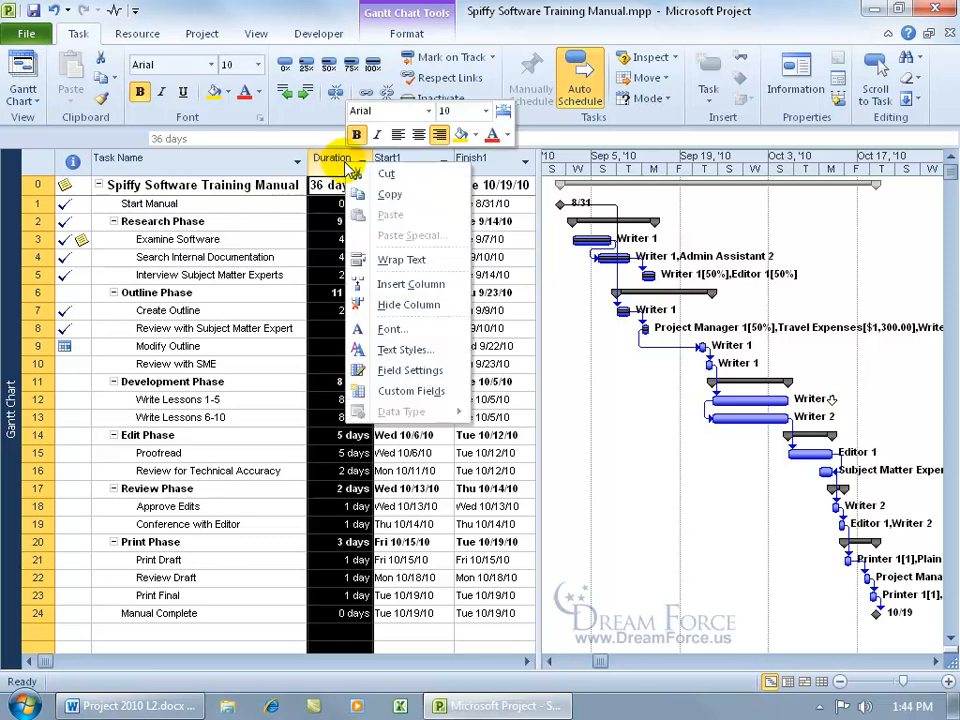
click(250, 208)
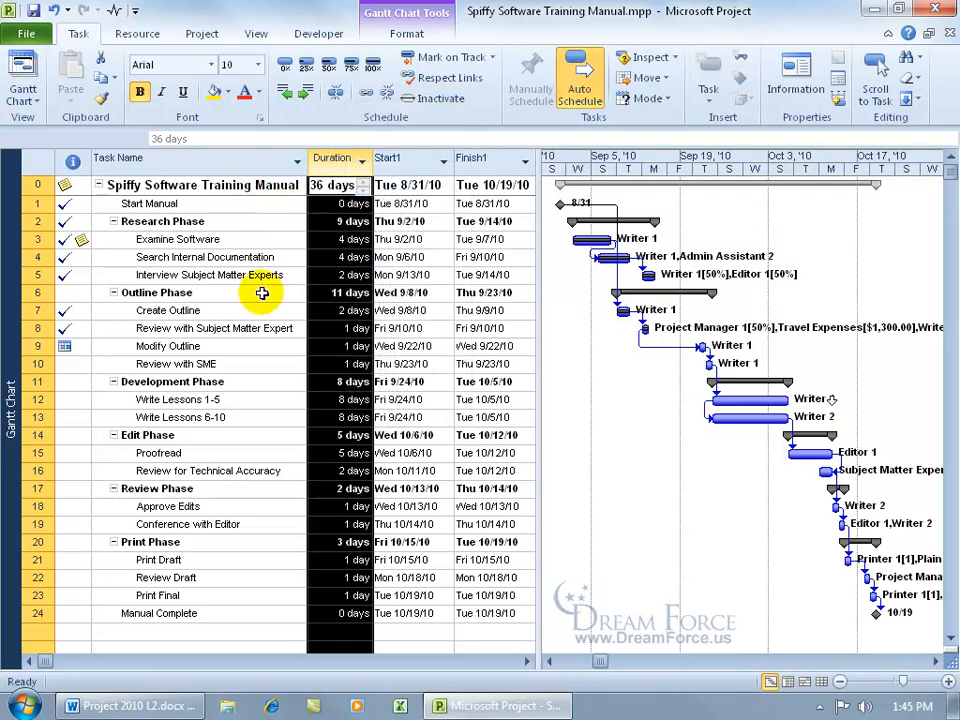
click(262, 292)
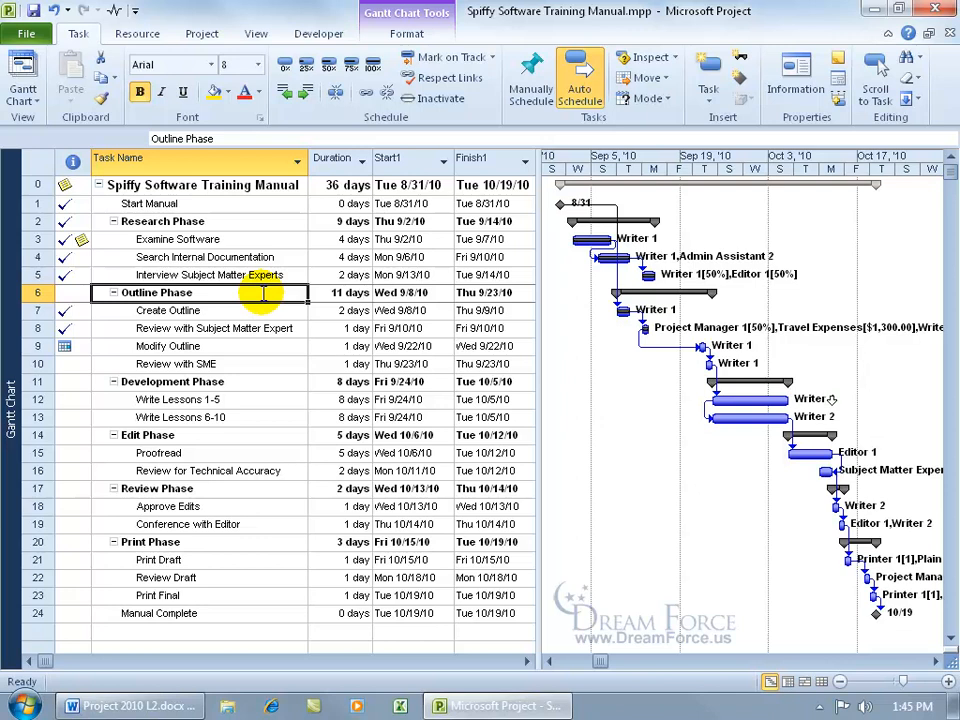
Remove the Start1 and Finish1 columns together from the task table and select the Start Manual task.
click(397, 160)
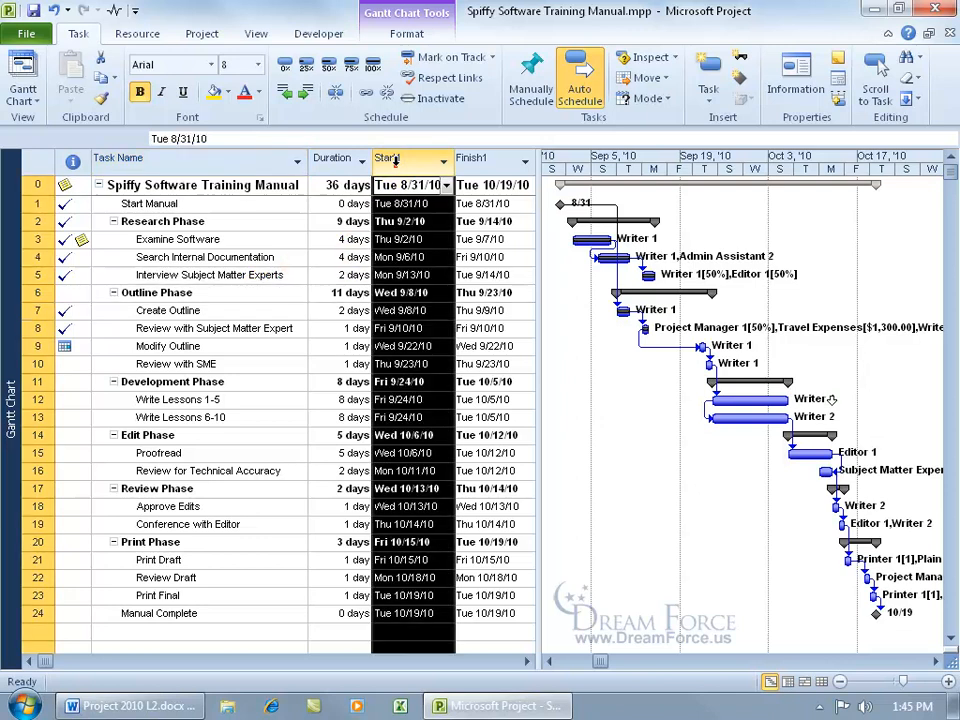
shift+click(465, 160)
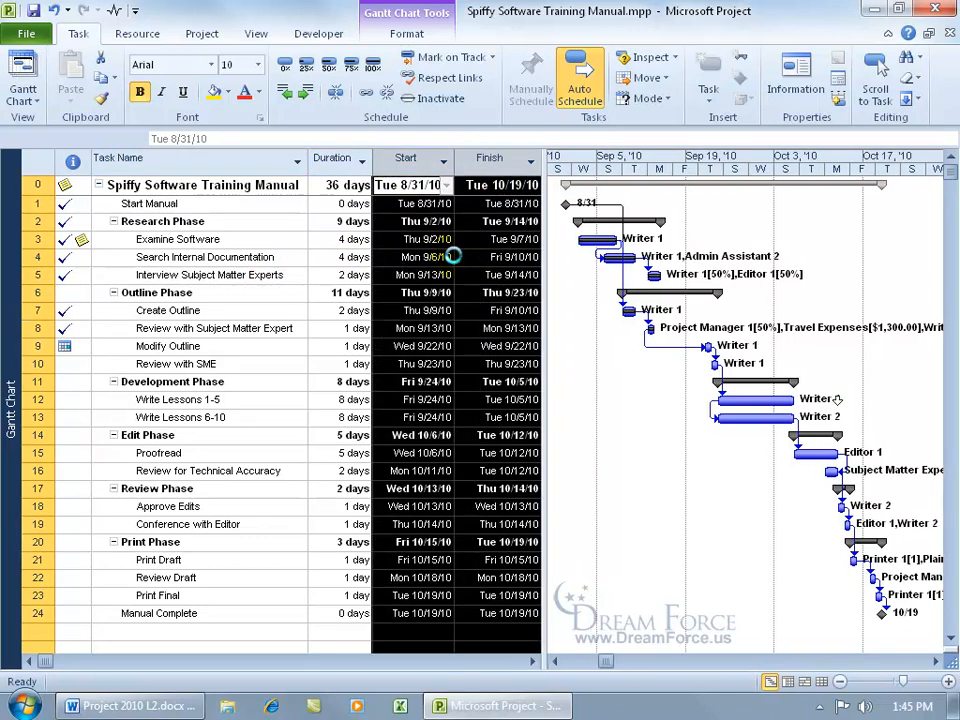
click(146, 204)
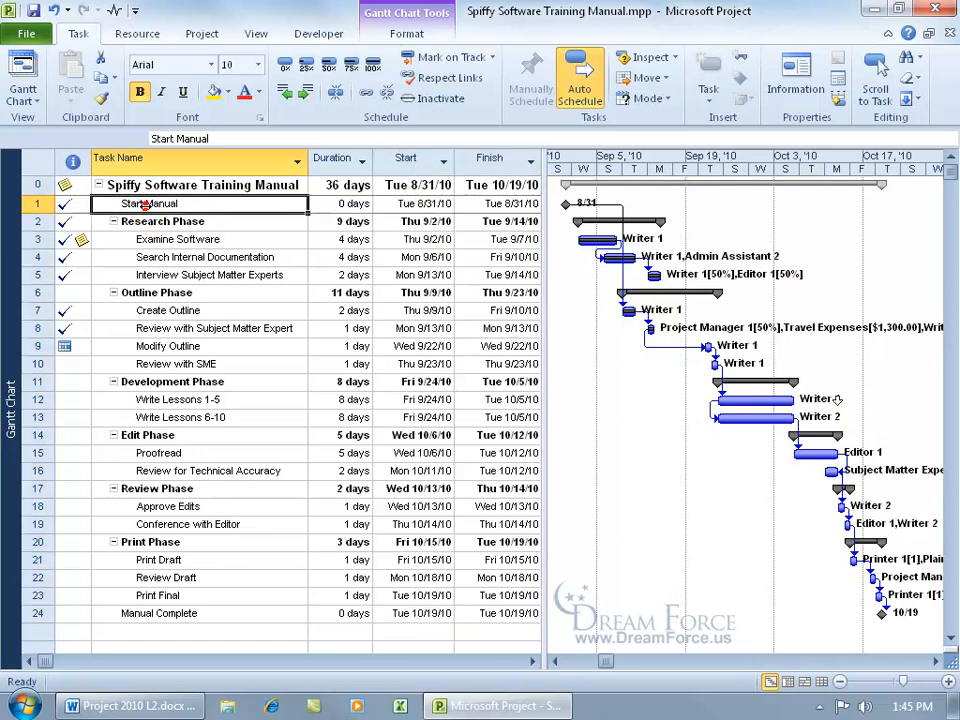
click(146, 204)
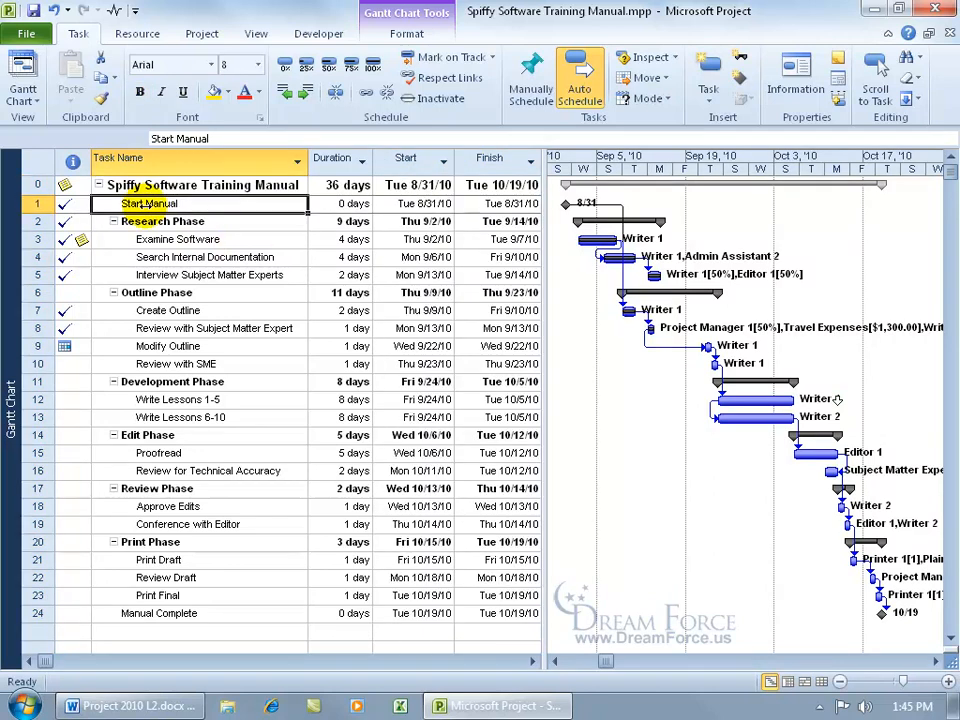
click(256, 33)
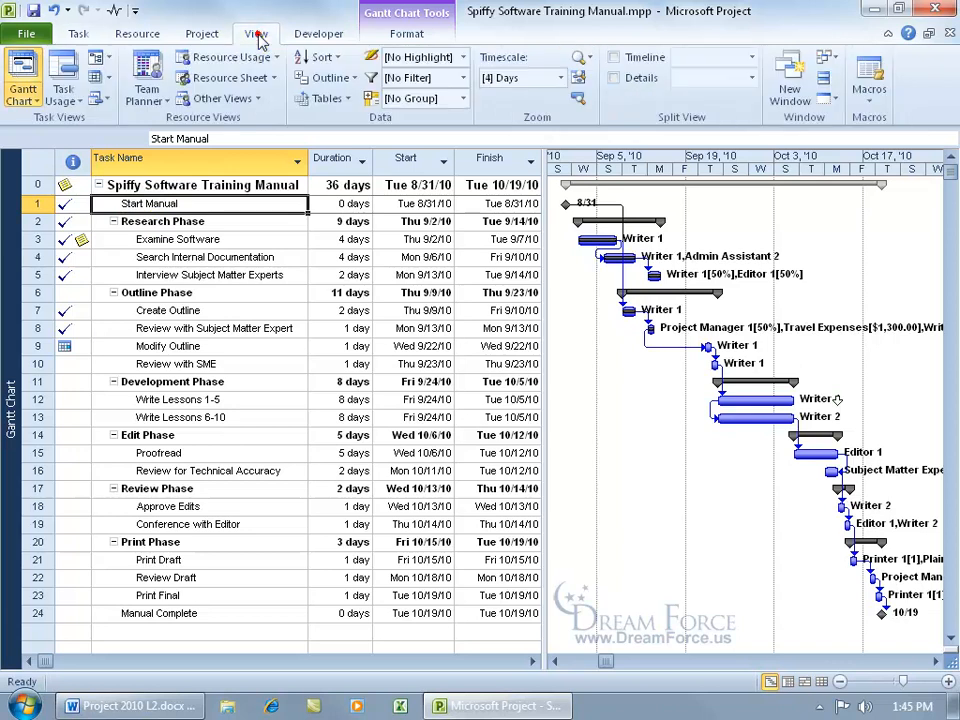
click(332, 99)
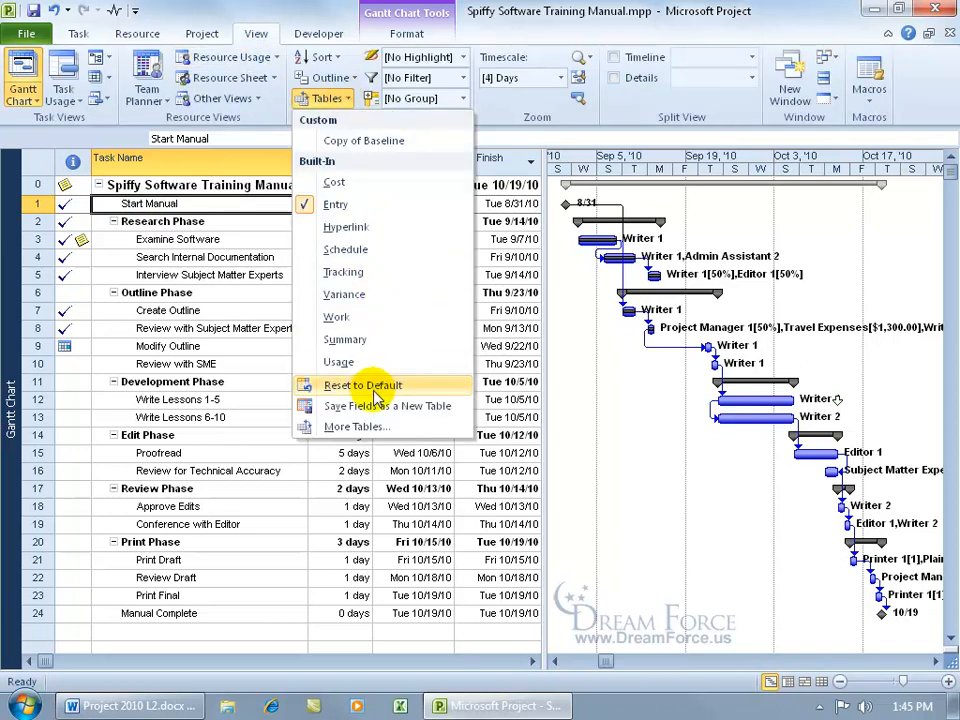
click(370, 426)
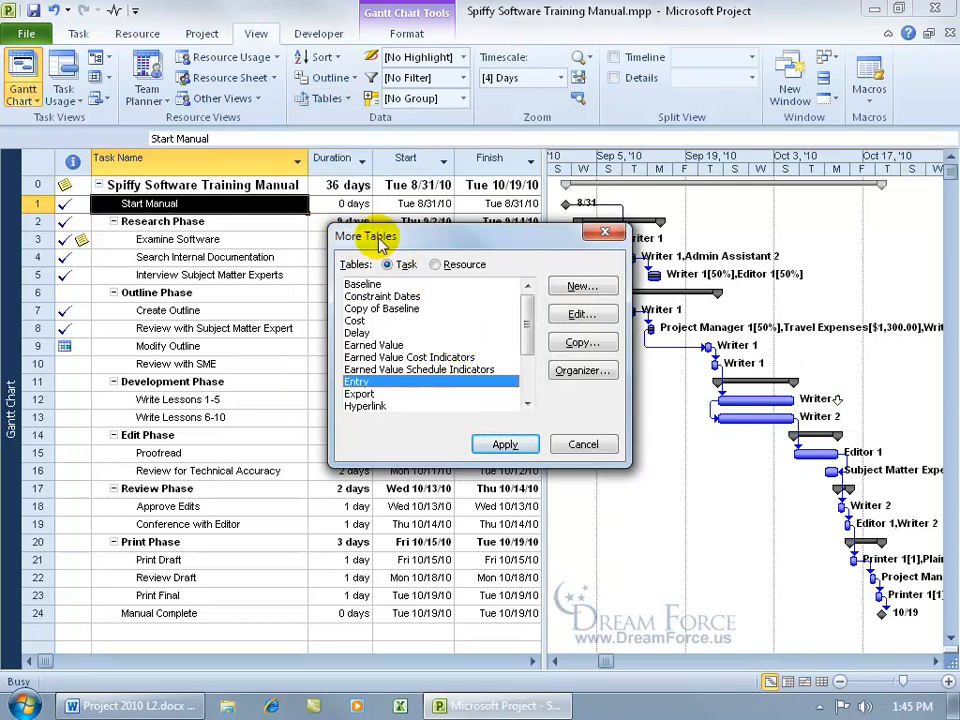
click(581, 444)
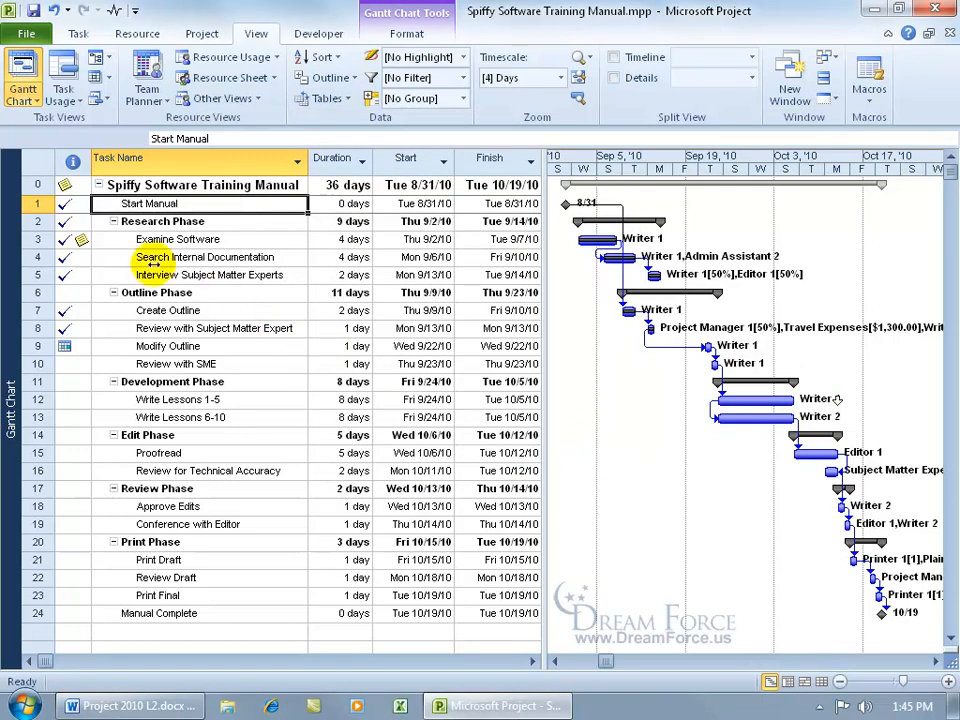
Copy the Baseline task table as "Baseline & Interim Dates by KK" and set it to show in the menu.
right_click(38, 160)
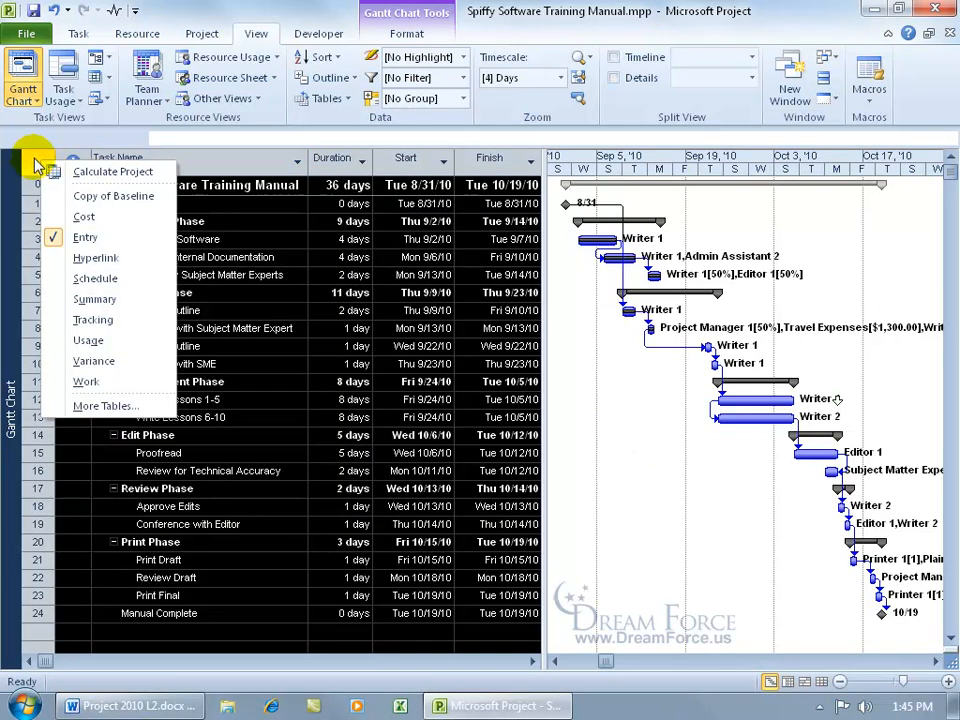
click(124, 406)
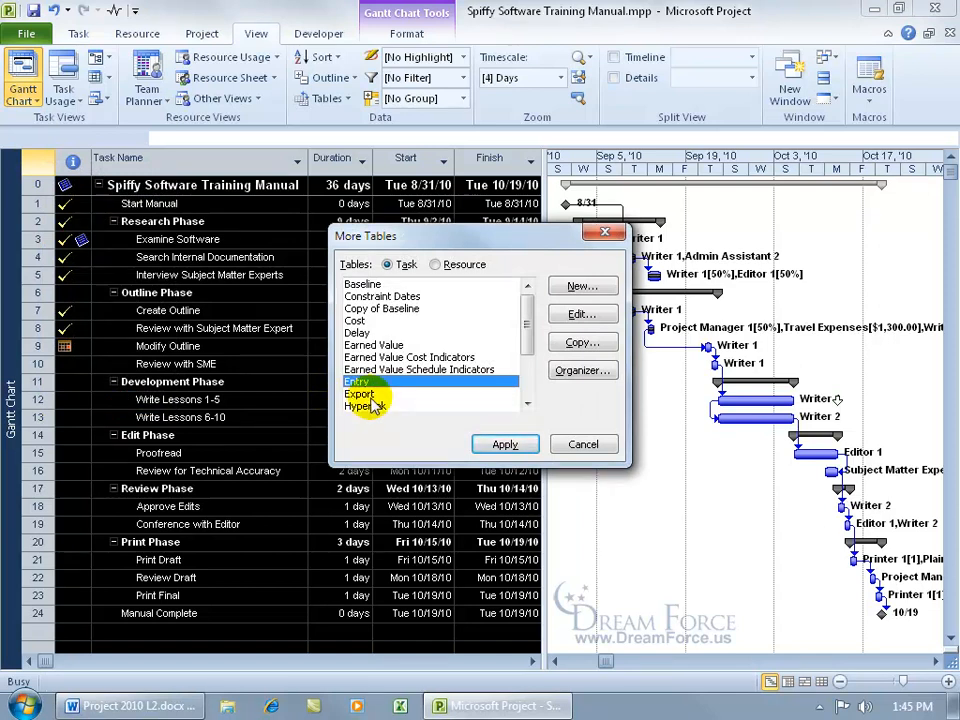
click(377, 284)
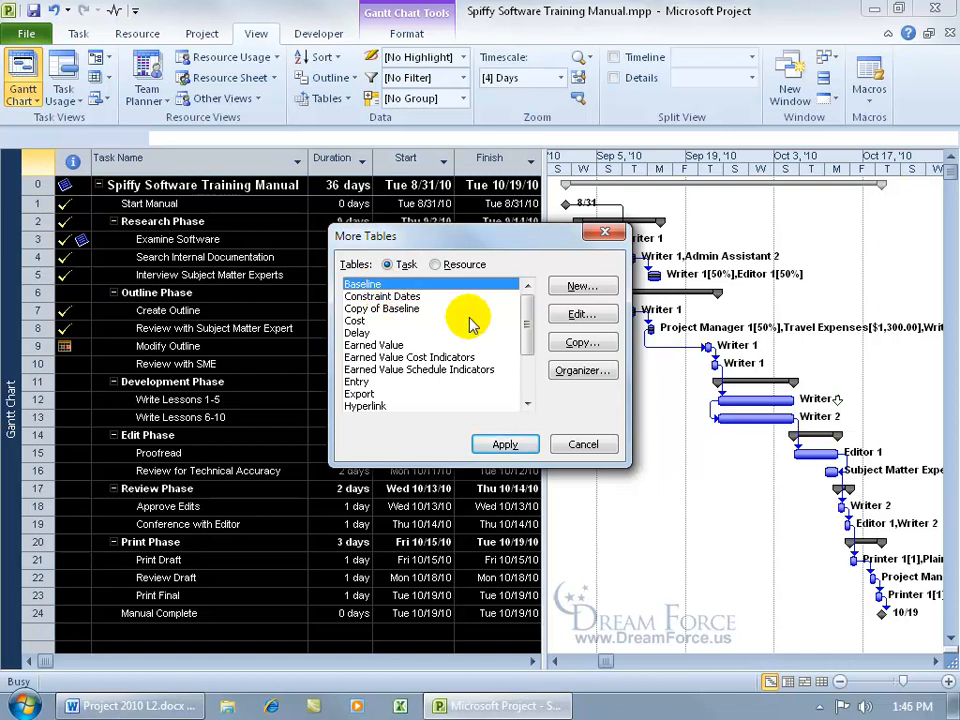
click(580, 342)
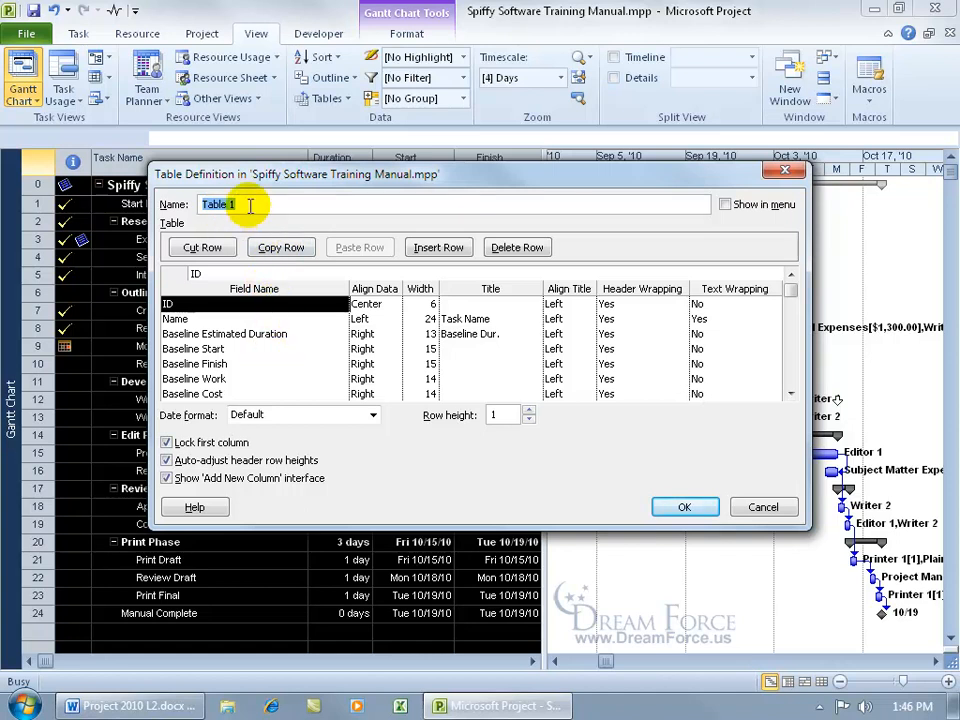
text(Baseline & Interim Dates by KK)
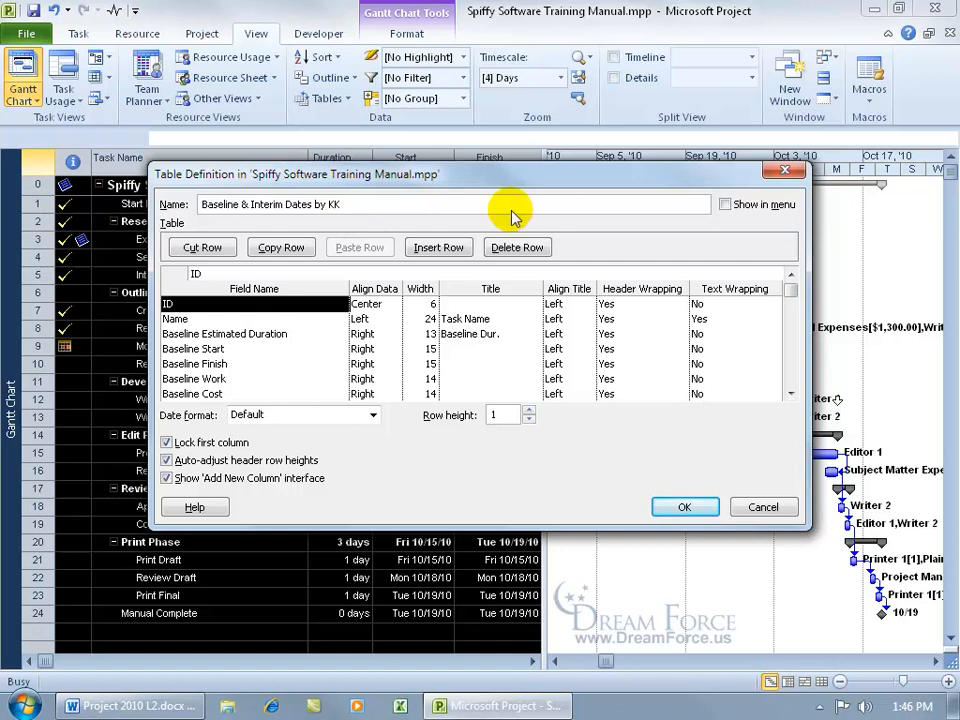
click(724, 206)
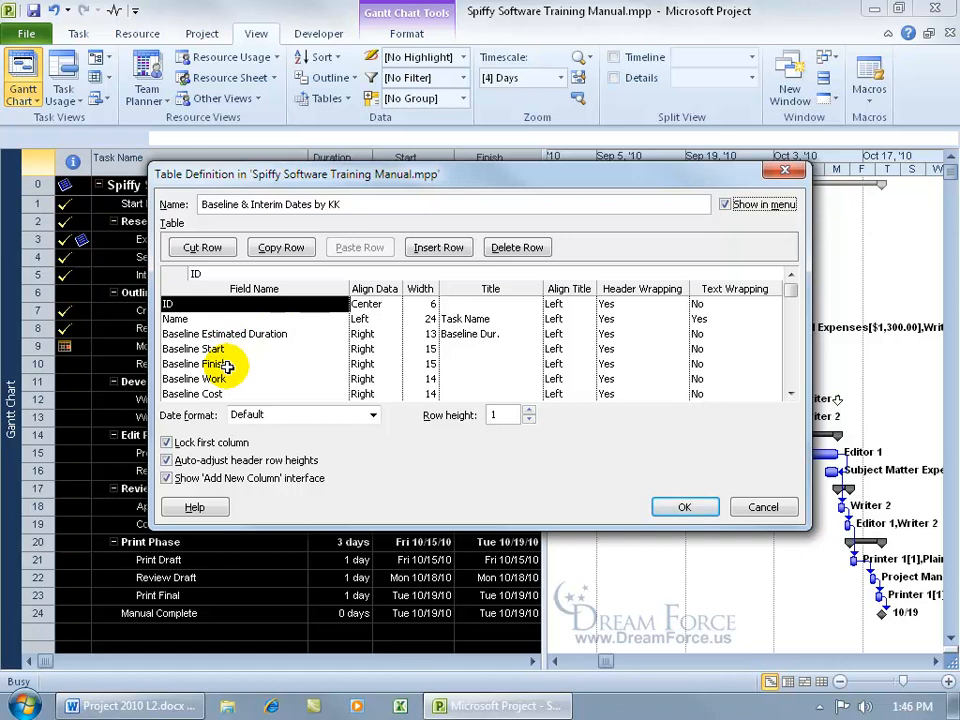
Delete the Baseline Estimated Duration, Baseline Work and Baseline Cost rows from the new table's definition.
click(221, 333)
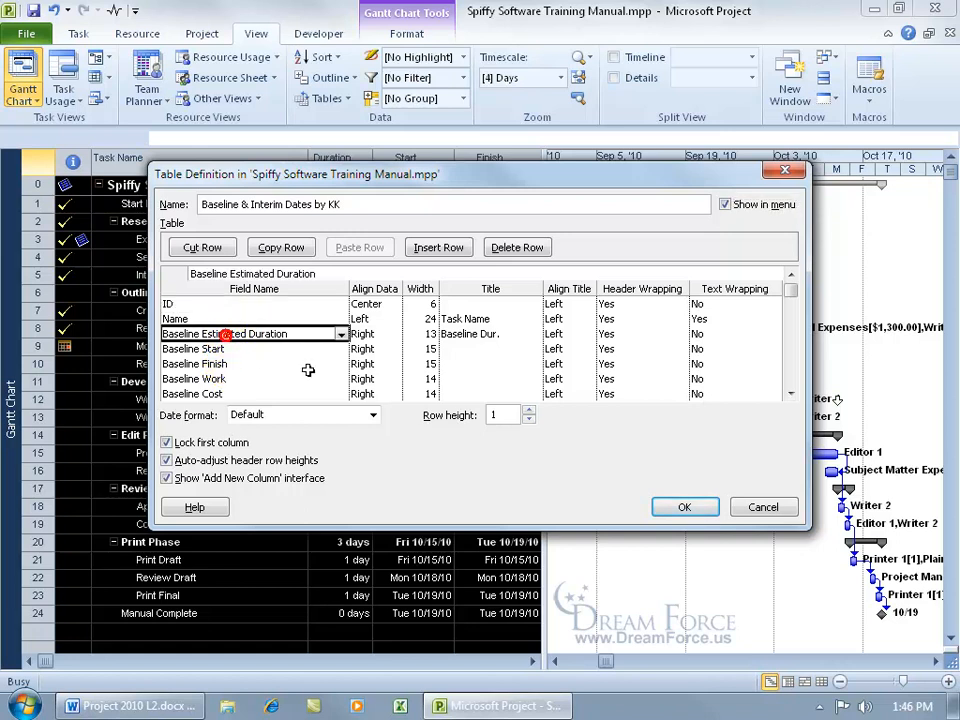
key(Delete)
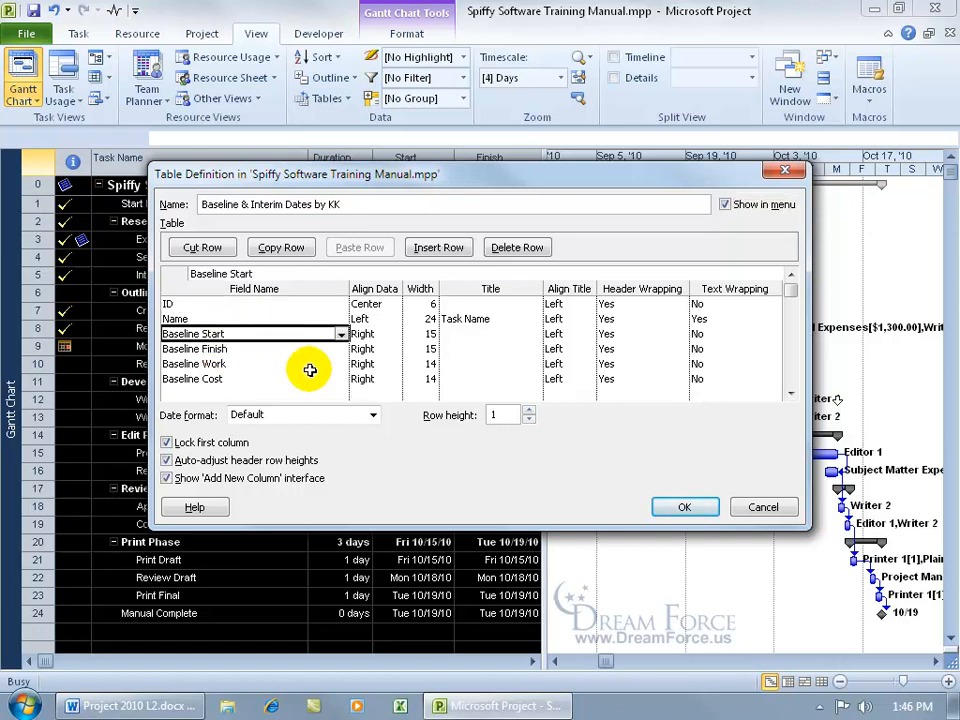
click(222, 364)
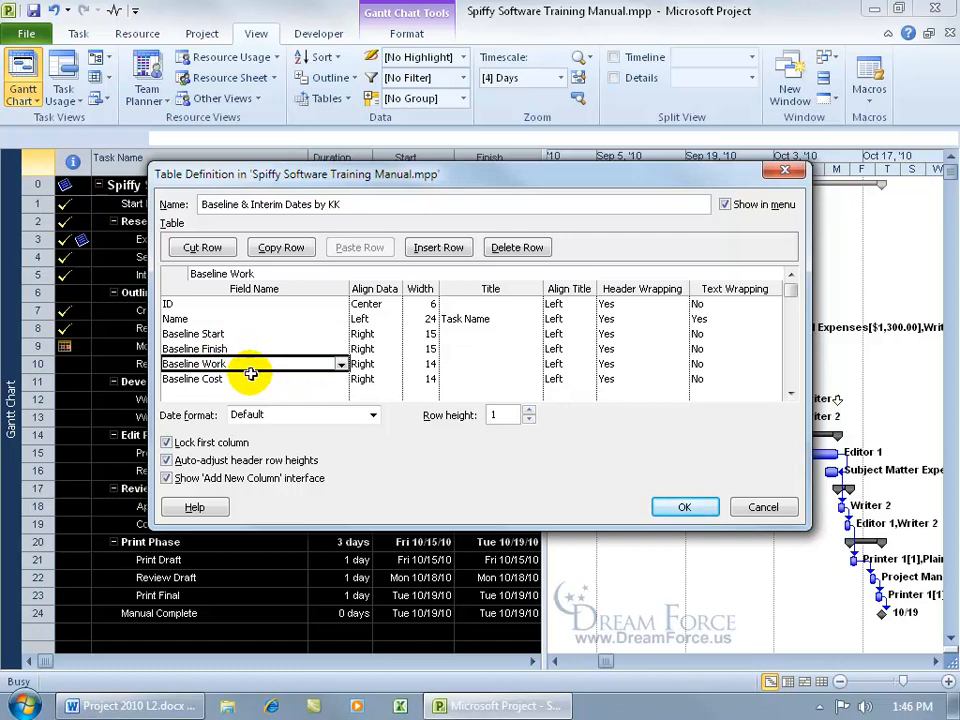
click(516, 248)
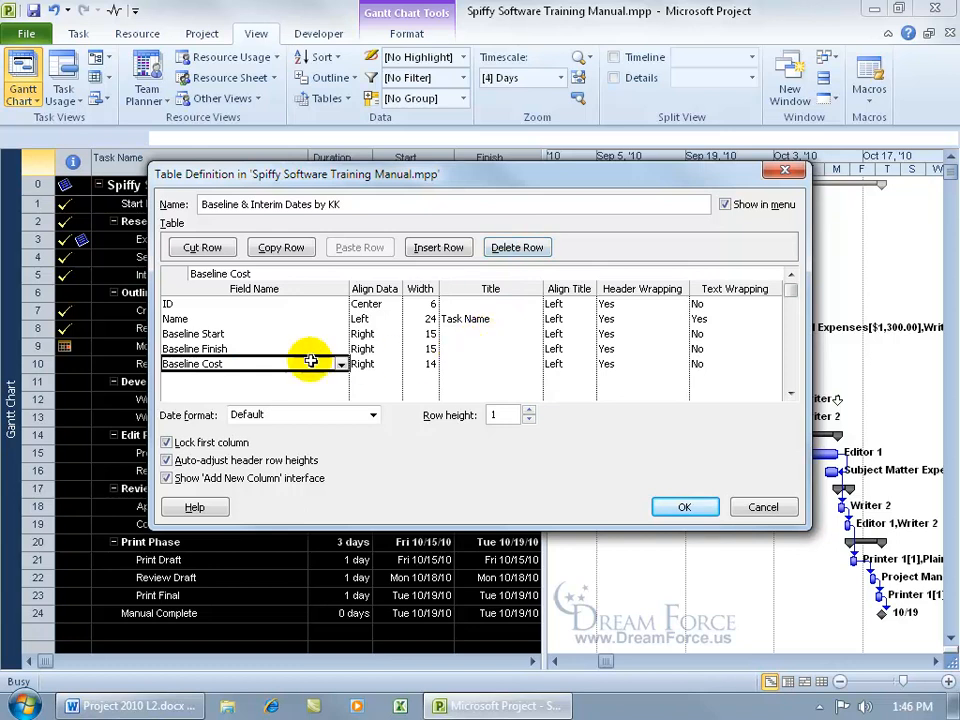
click(500, 246)
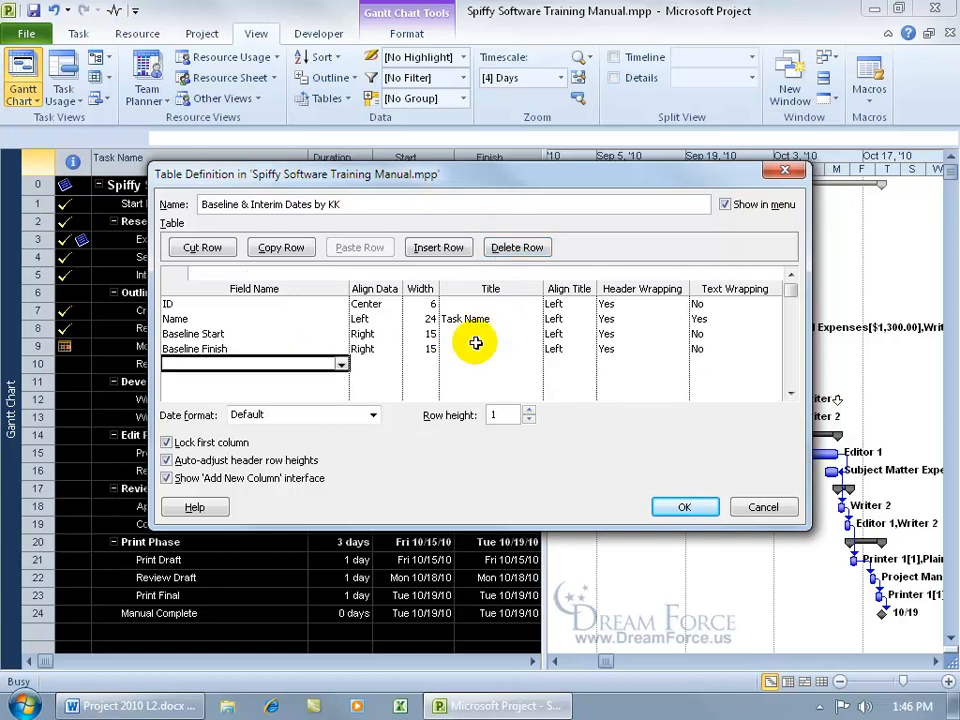
Add the Start1 and Start2 fields as new rows below Baseline Finish in the table definition.
click(342, 365)
click(342, 366)
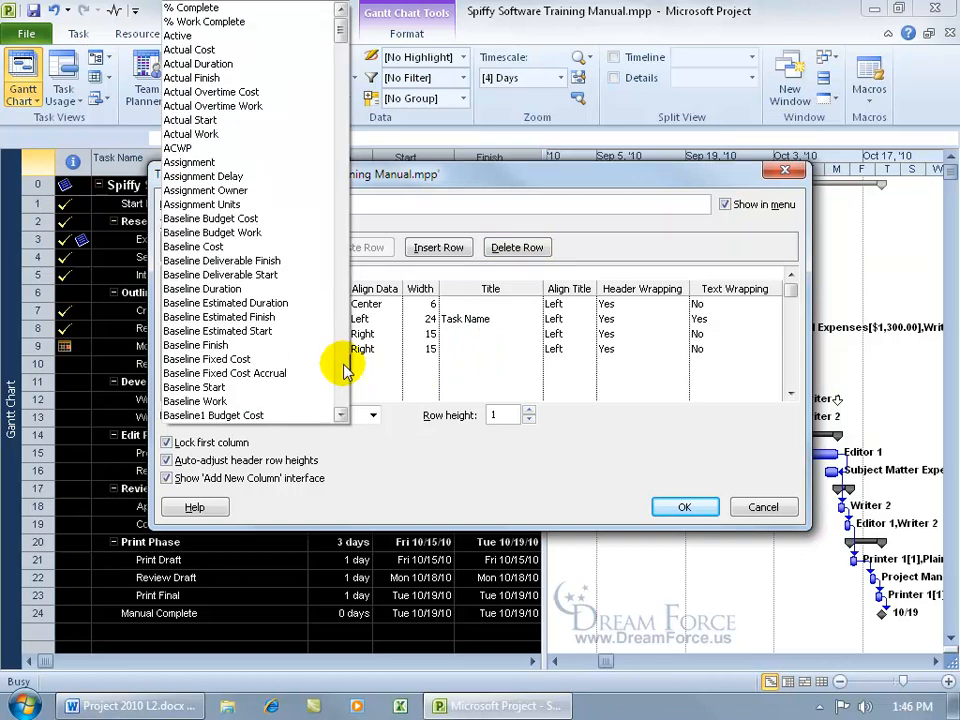
click(341, 369)
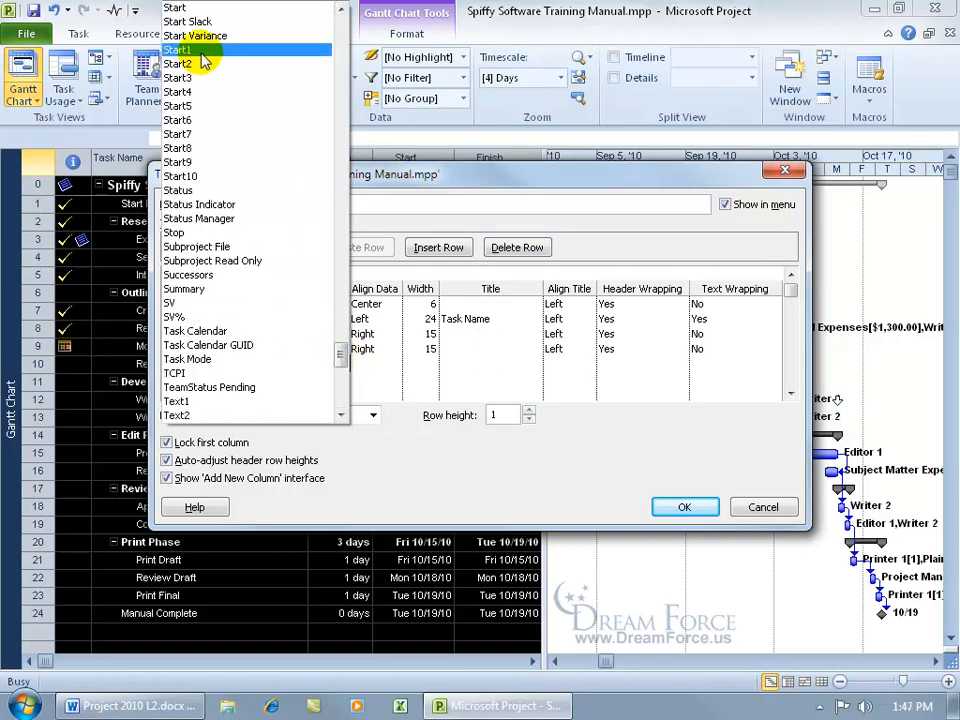
click(235, 49)
click(343, 380)
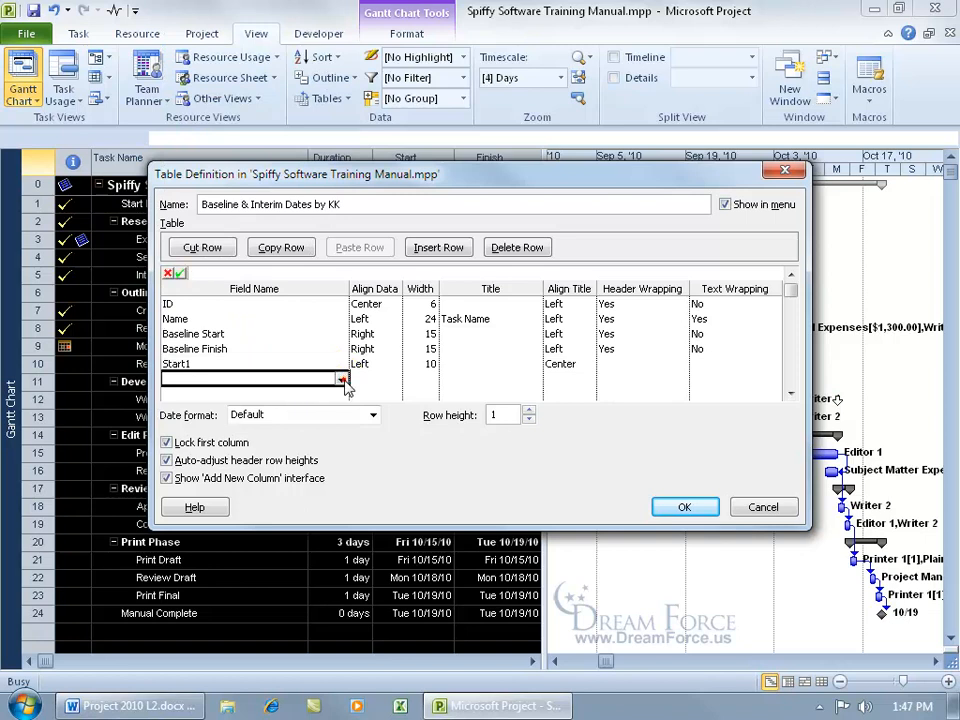
click(340, 379)
click(345, 385)
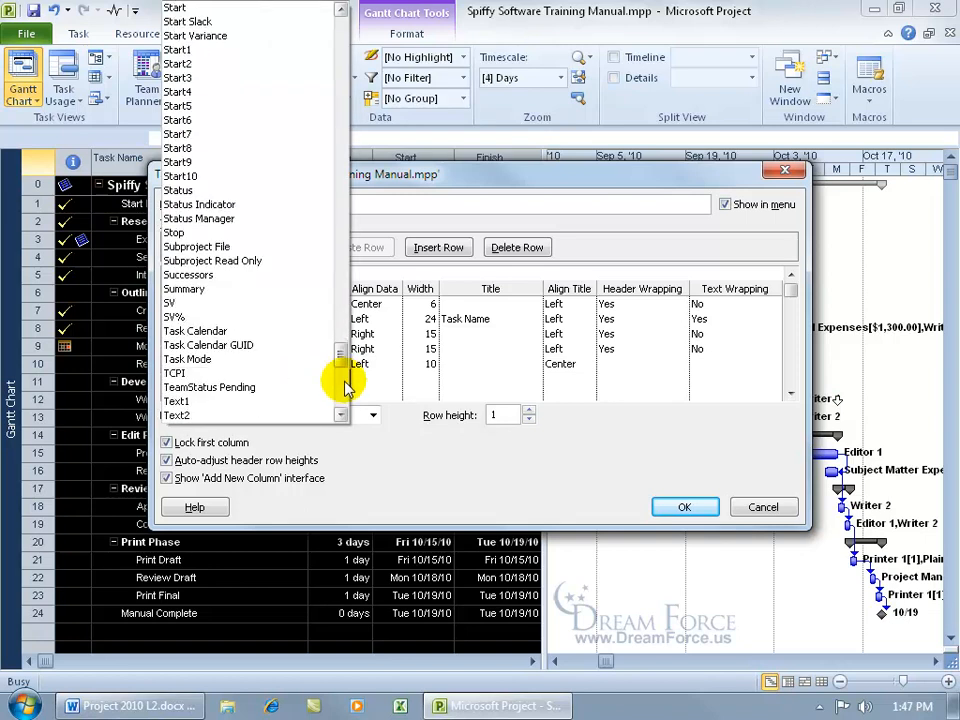
click(225, 63)
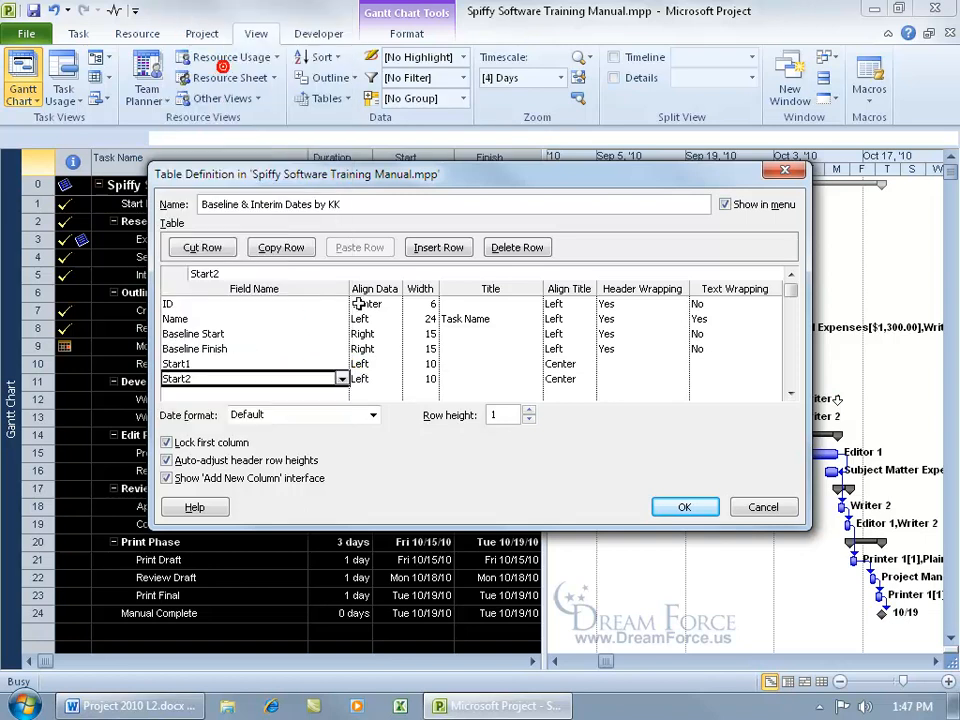
Add the Finish1 field as a new row below Start2 in the table definition.
click(345, 394)
text(S)
key(BackSpace)
key(BackSpace)
text(Finish )
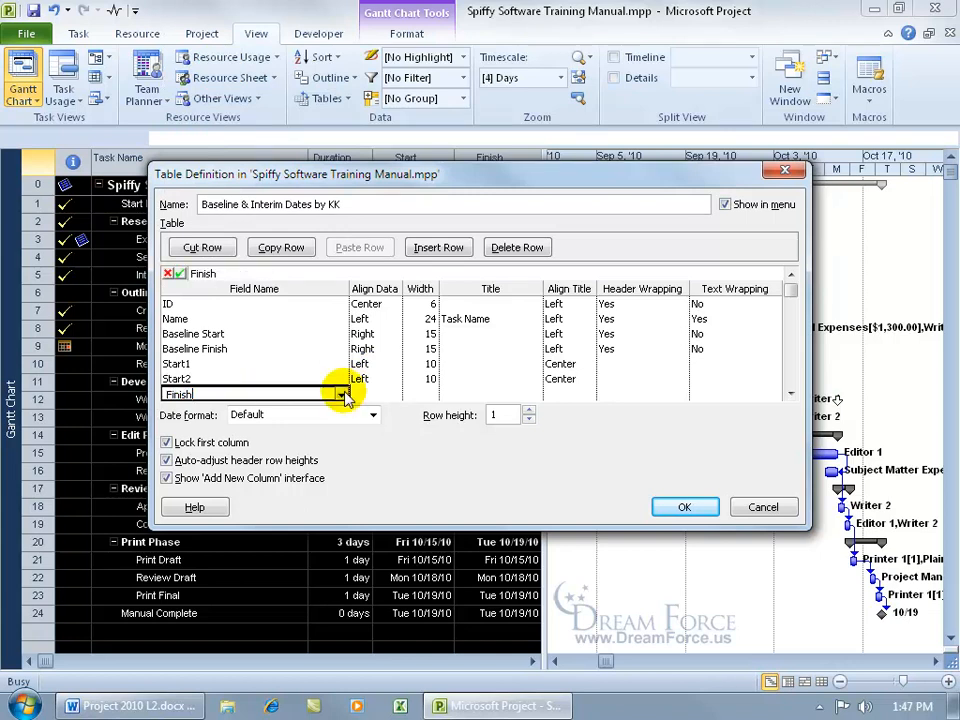
text(1)
click(341, 394)
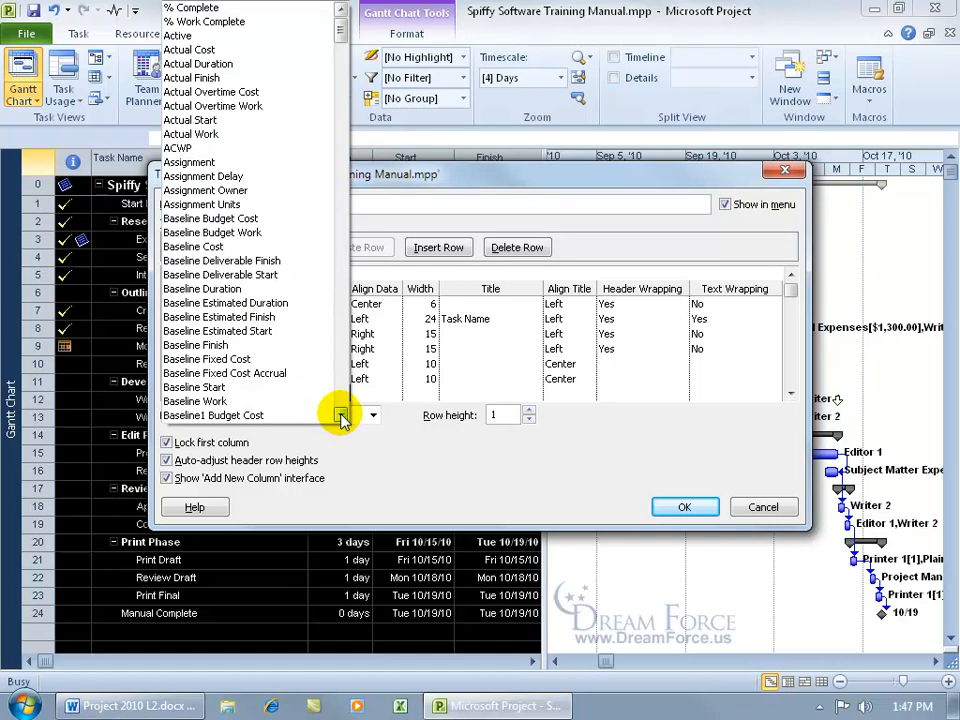
click(341, 416)
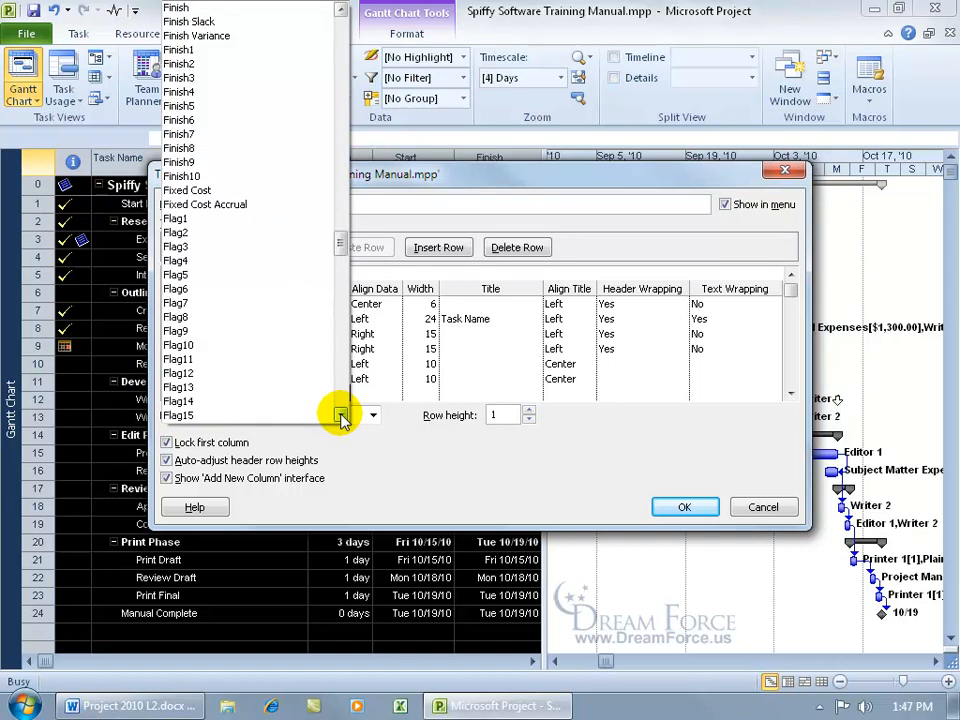
click(222, 49)
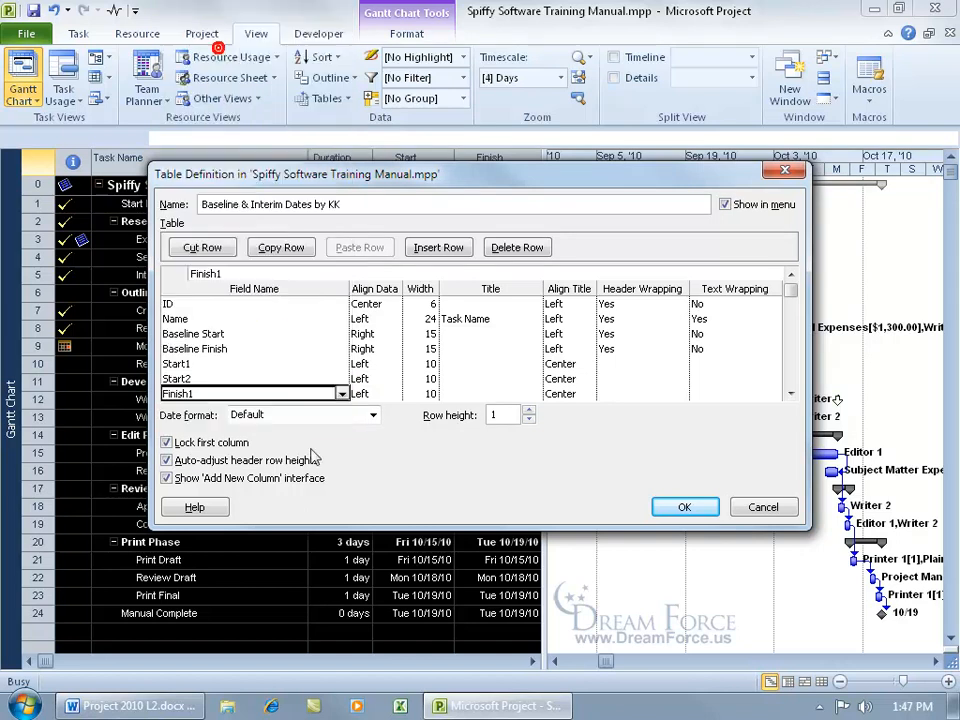
Add the Finish2 field as a new row below Finish1 in the table definition.
click(790, 393)
click(328, 393)
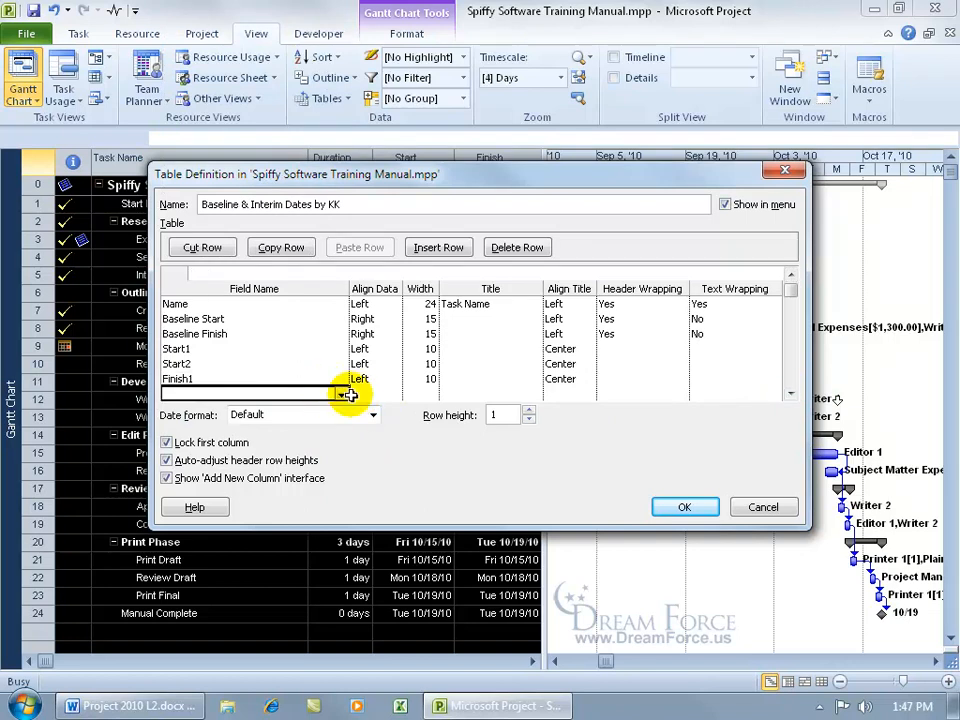
click(343, 394)
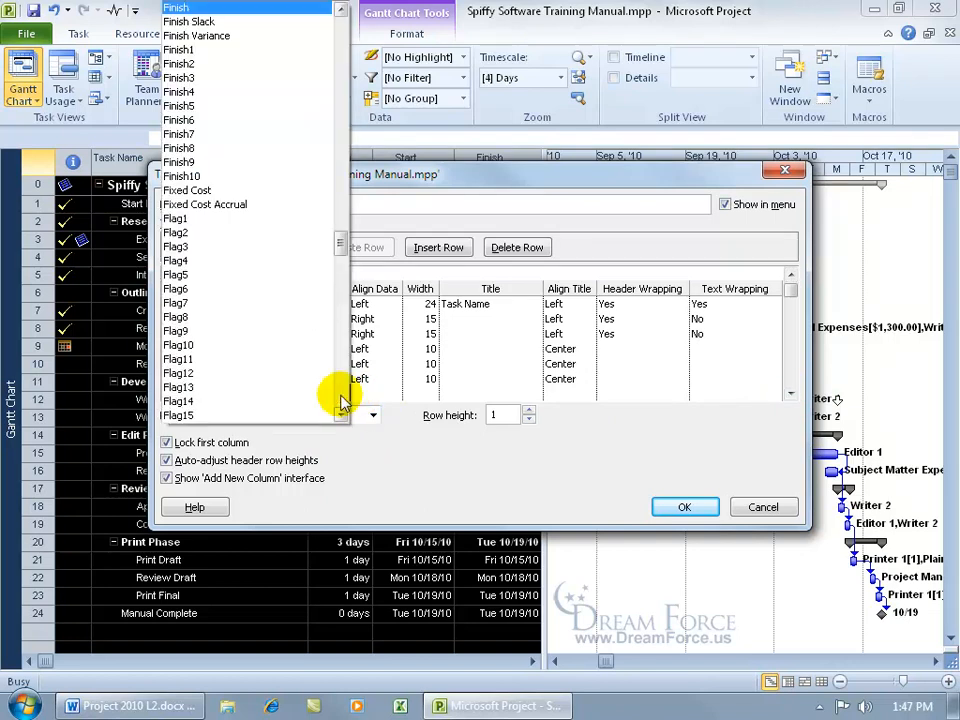
click(205, 63)
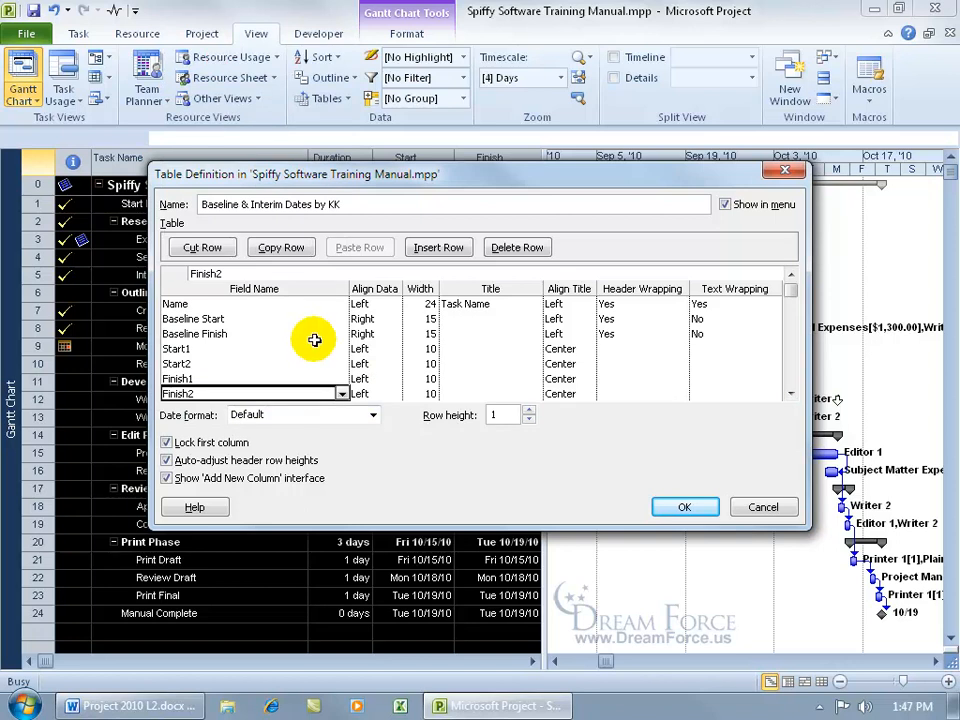
Title the Start1 row "Interim Start 1" and the Start2 row "Interim Start 2".
click(791, 274)
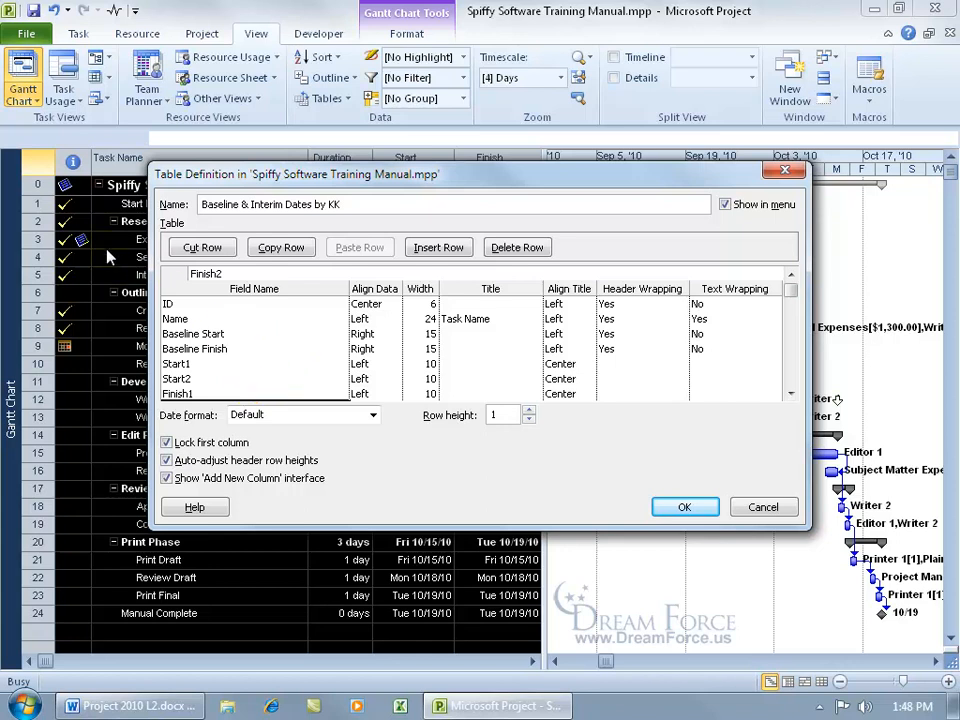
click(280, 370)
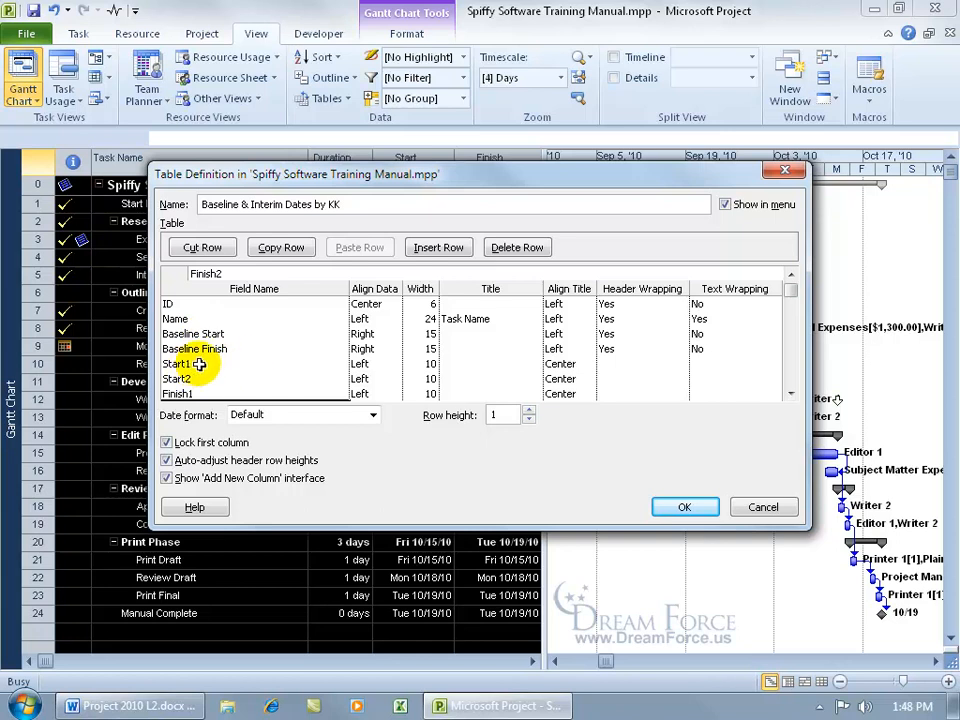
click(466, 365)
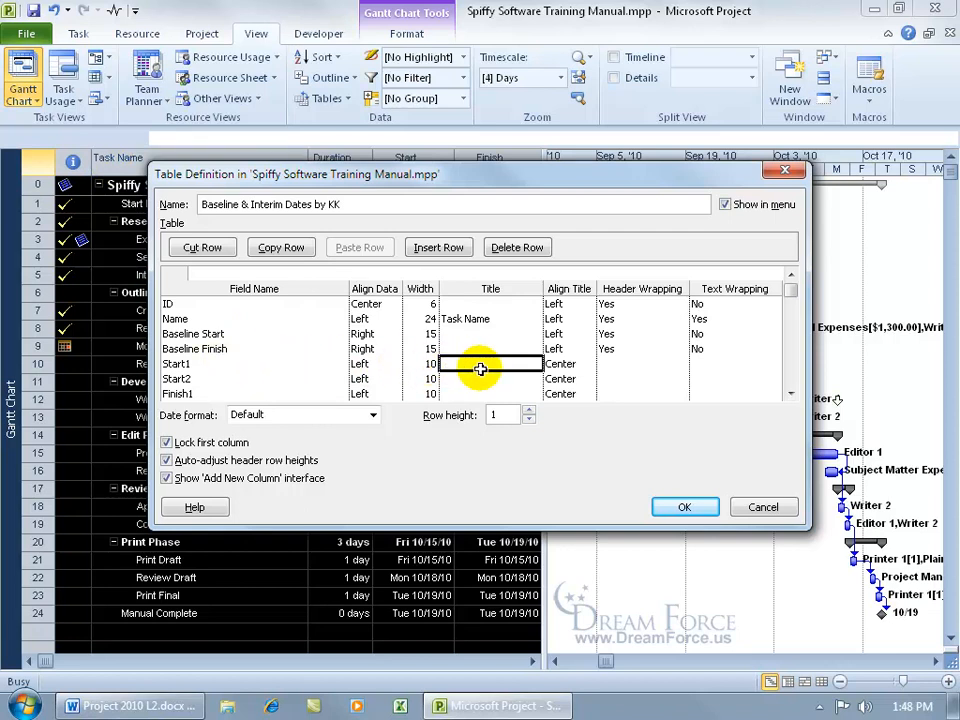
text(Interim Start 1)
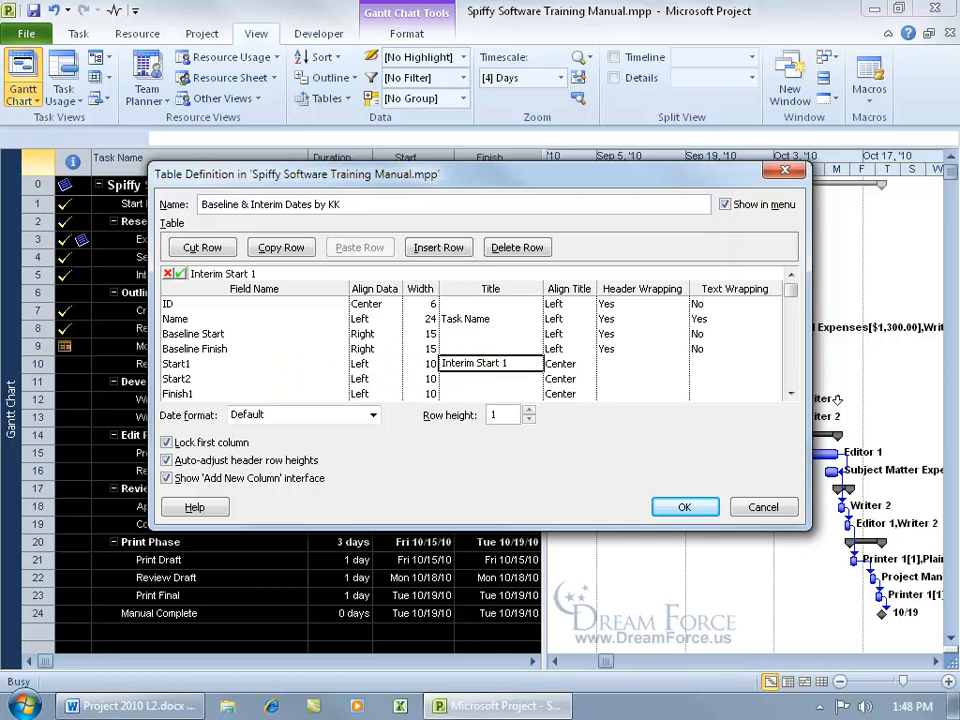
key(Return)
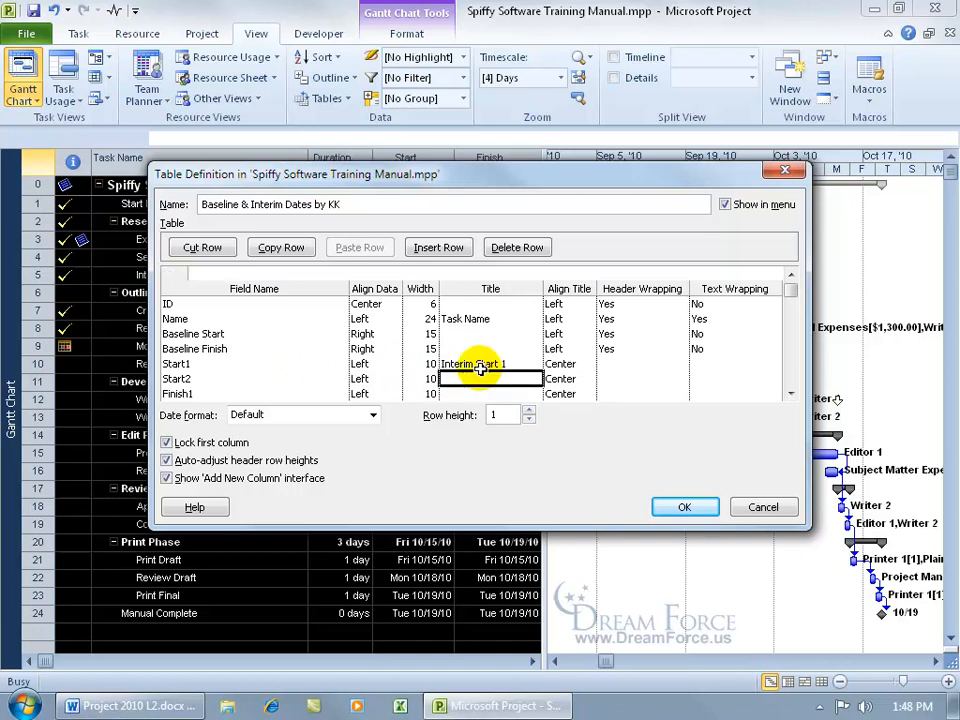
text(Interim Start 2)
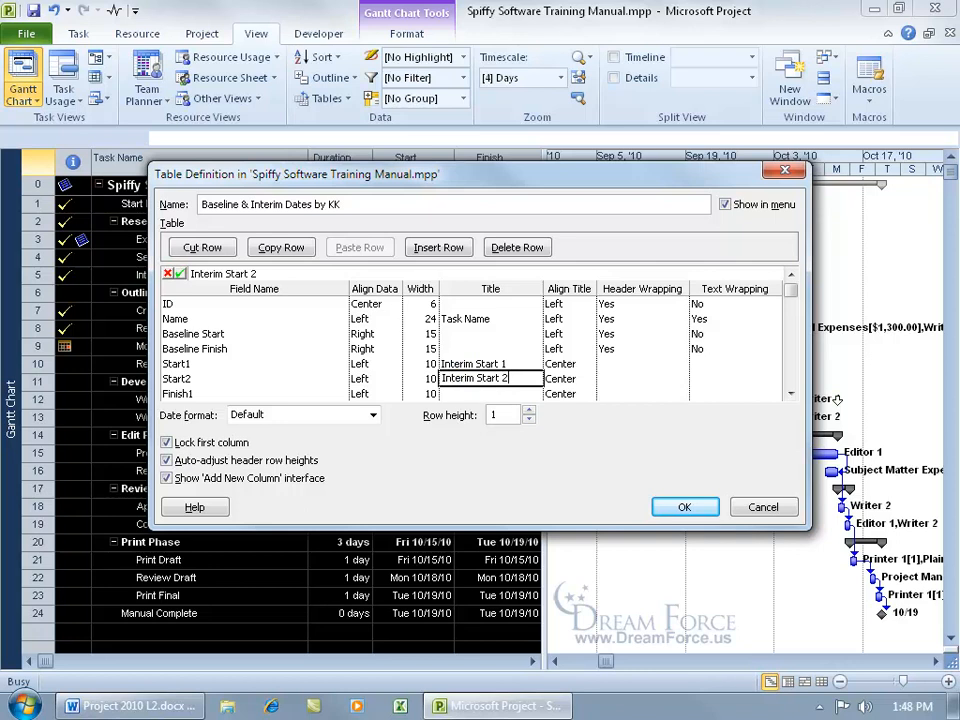
key(Return)
Title the Finish1 row "Interim Finish 1" and the Finish2 row "Interim Finish 2".
text(Interim Finish 1)
key(Return)
text(Interim Finish 2)
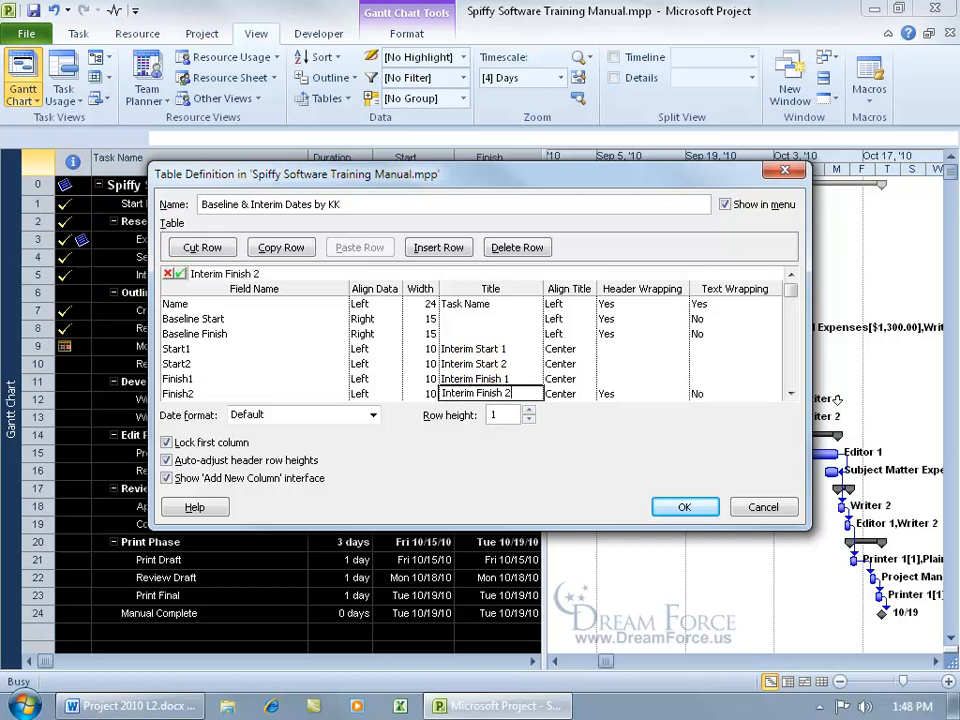
key(Return)
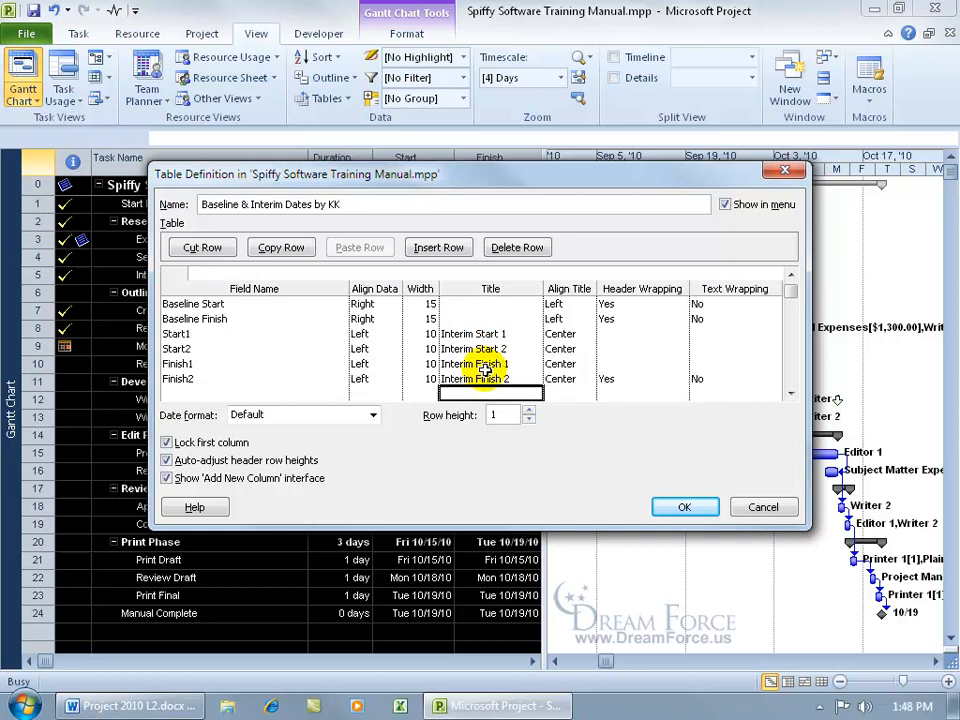
Apply the completed Baseline & Interim Dates by KK table and widen the table area to show all its columns.
click(684, 507)
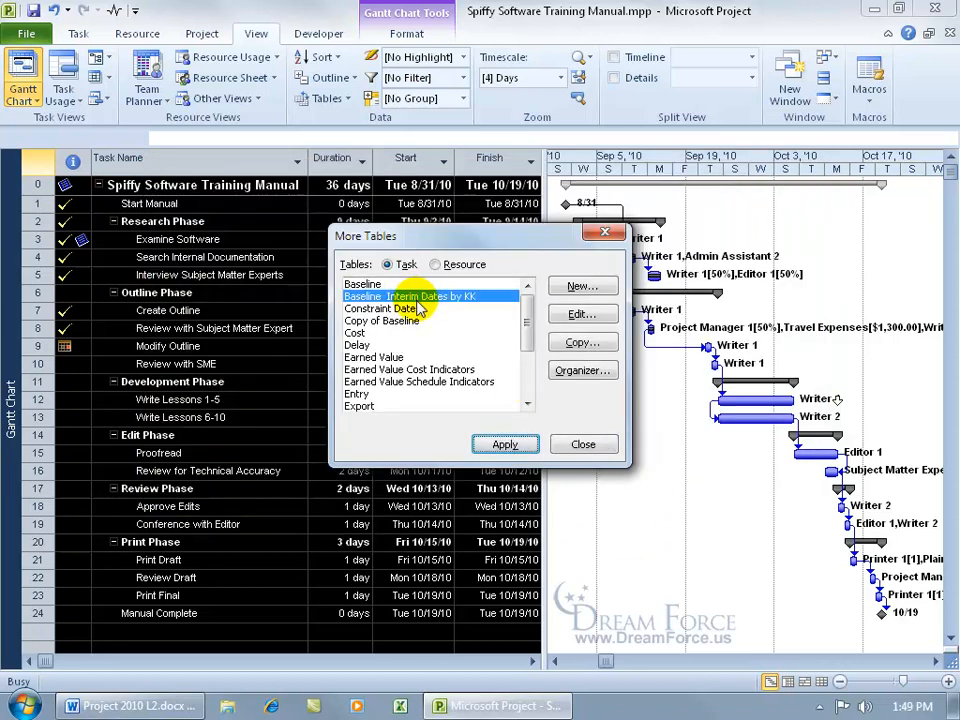
click(505, 444)
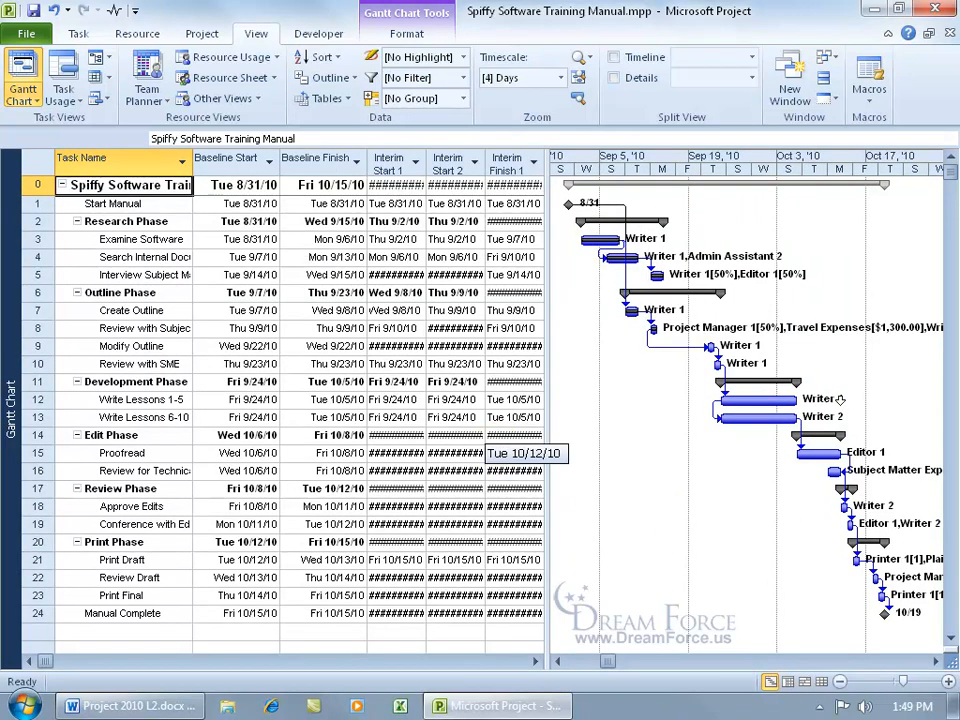
drag(547, 379, 765, 379)
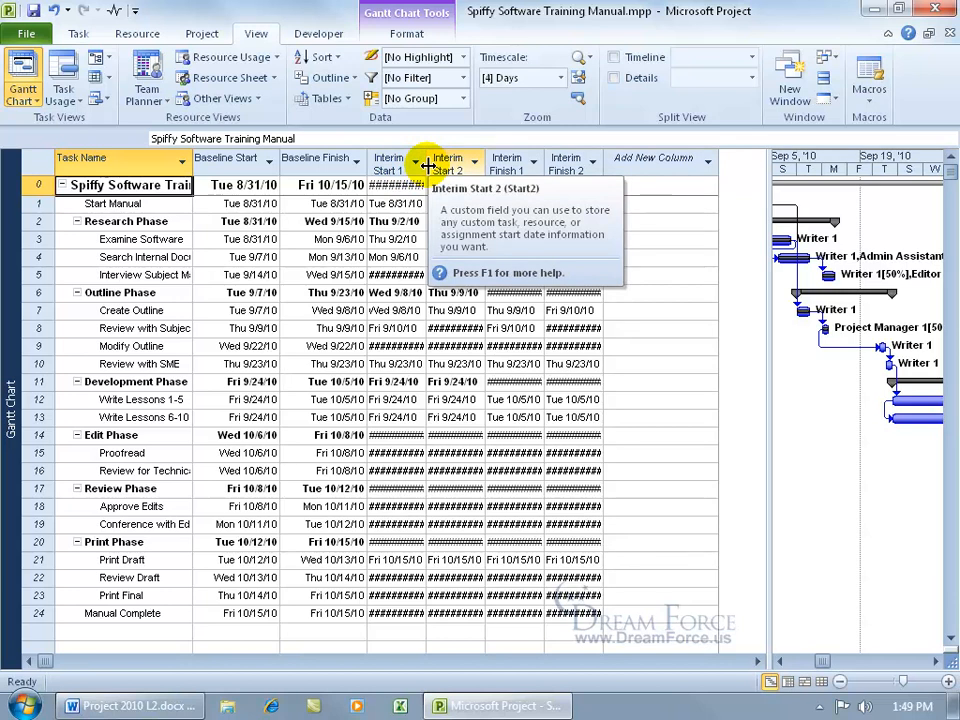
Best-fit the widths of the Interim Start 1, Interim Start 2, Interim Finish 1 and Interim Finish 2 columns.
double_click(427, 165)
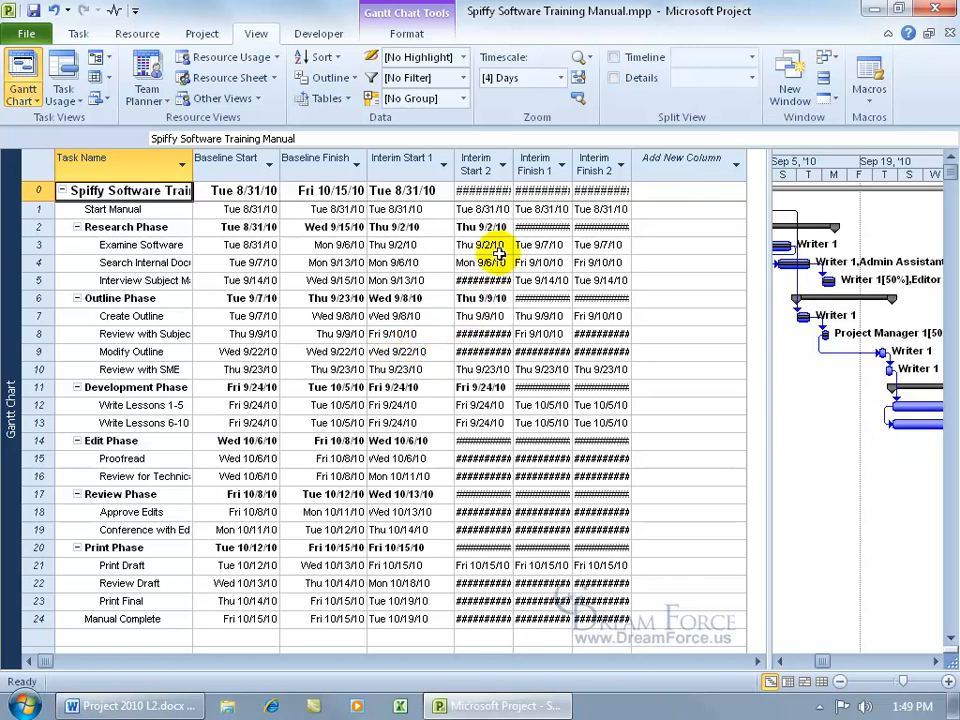
double_click(512, 162)
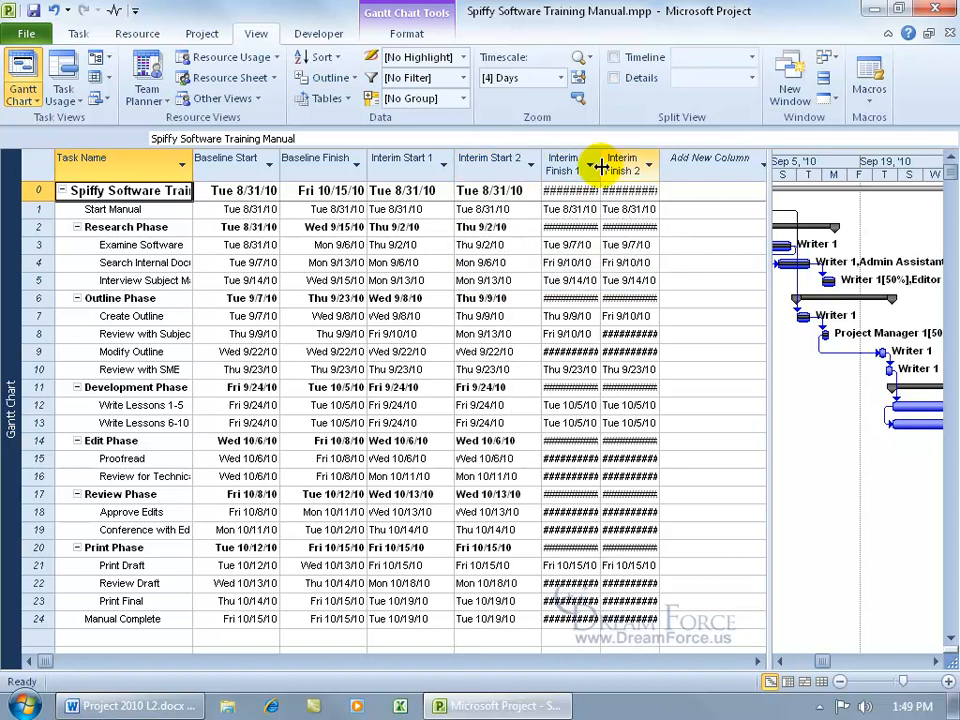
double_click(600, 162)
double_click(692, 162)
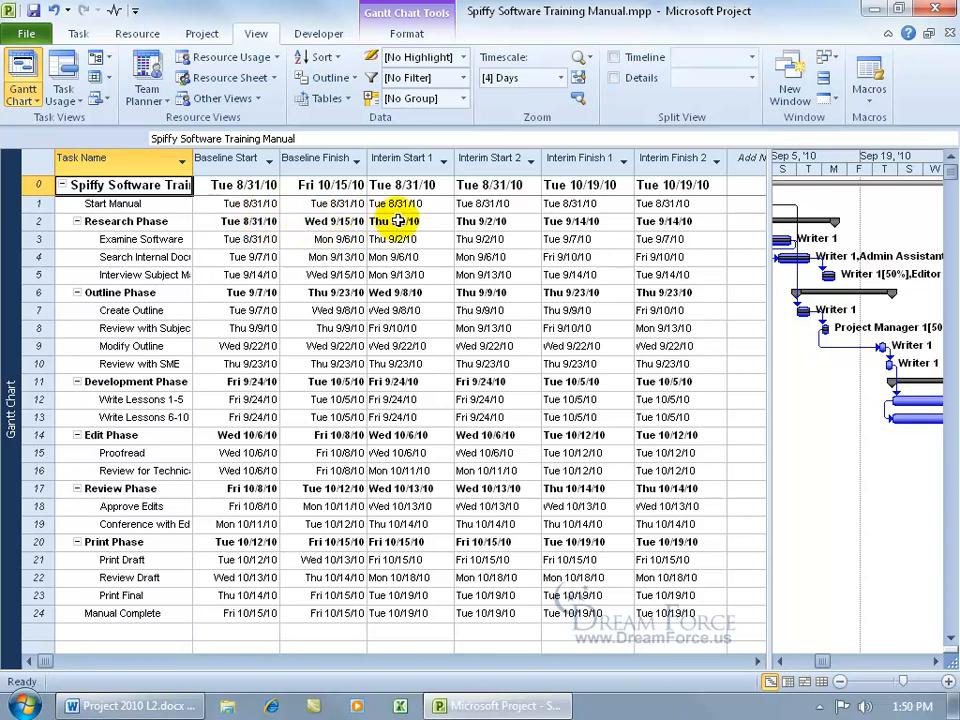
Move the Baseline Finish column between Interim Start 2 and Interim Finish 1, and select Examine Software's Baseline Start date.
click(315, 160)
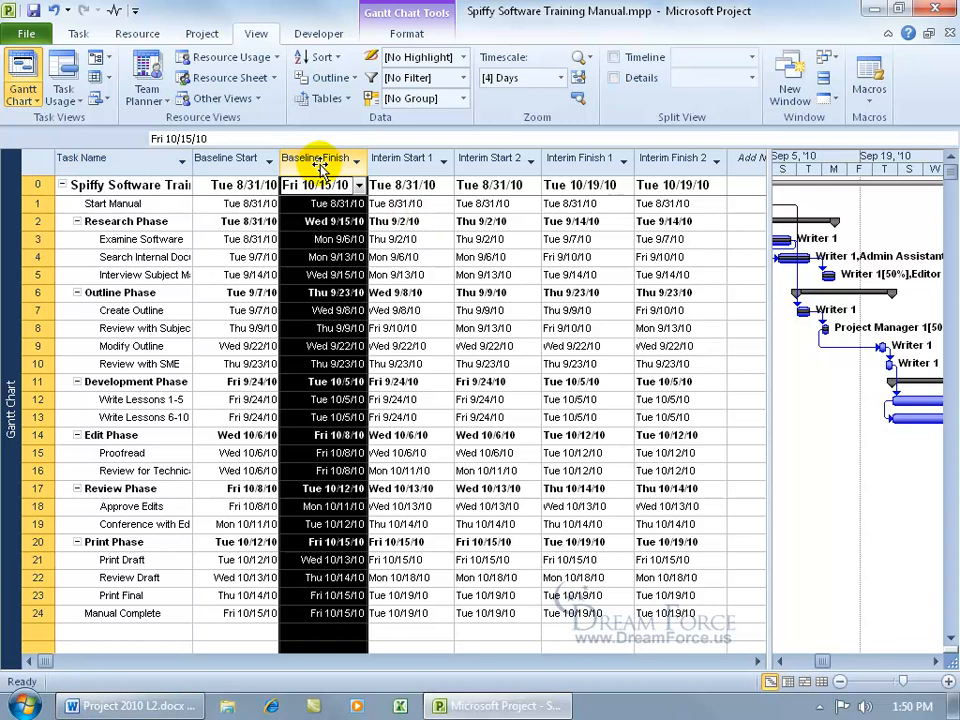
drag(317, 161, 539, 170)
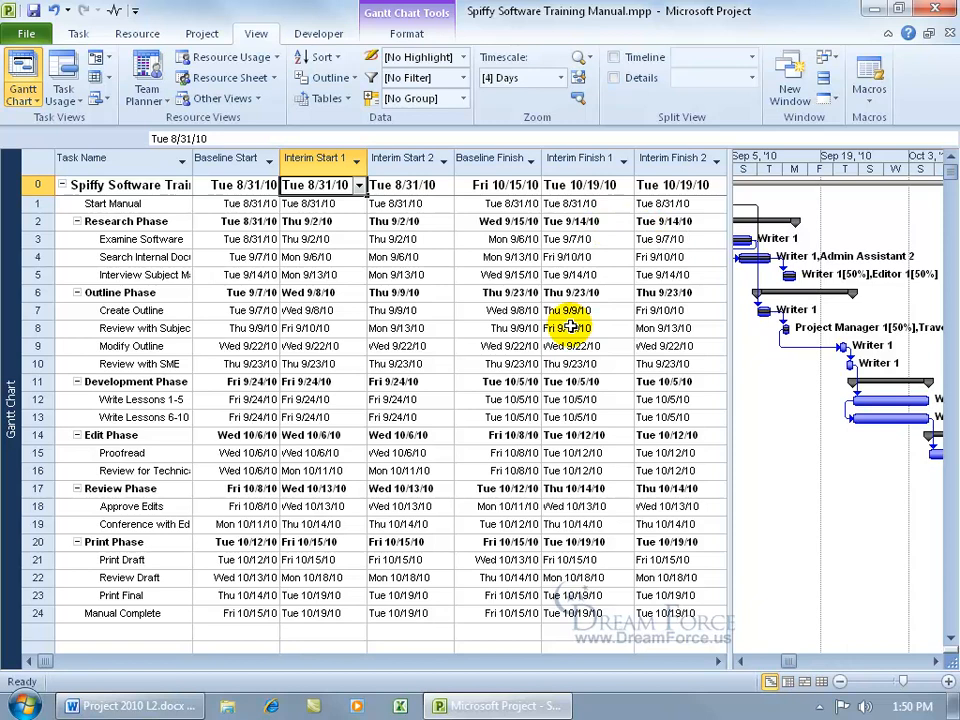
click(268, 240)
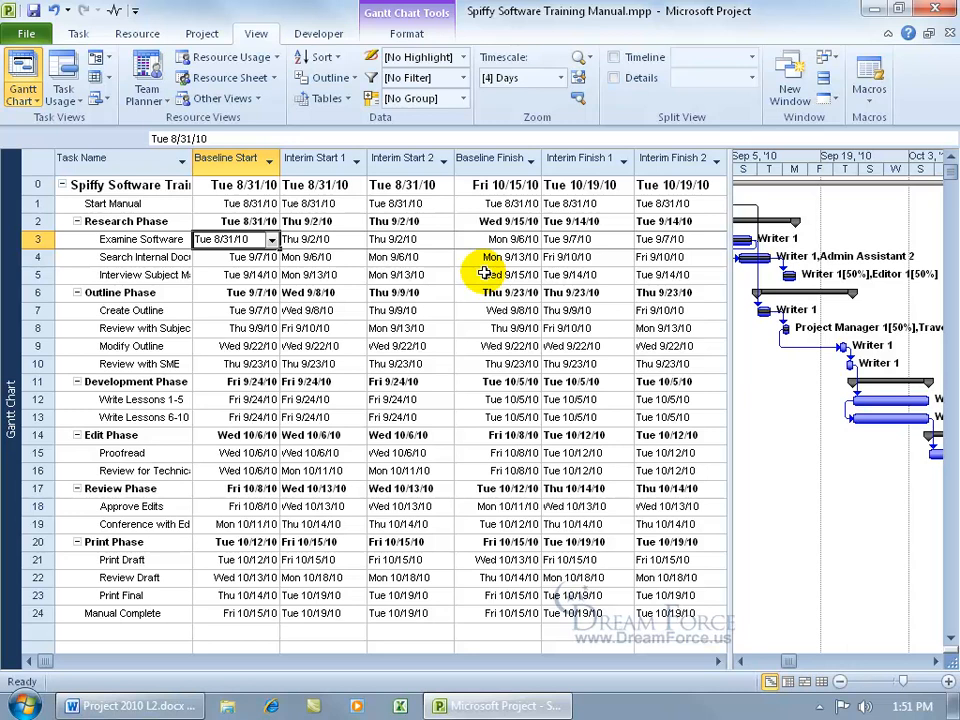
Try moving the Baseline Finish row below the Finish2 row in the Baseline & Interim Dates by KK table definition.
right_click(38, 165)
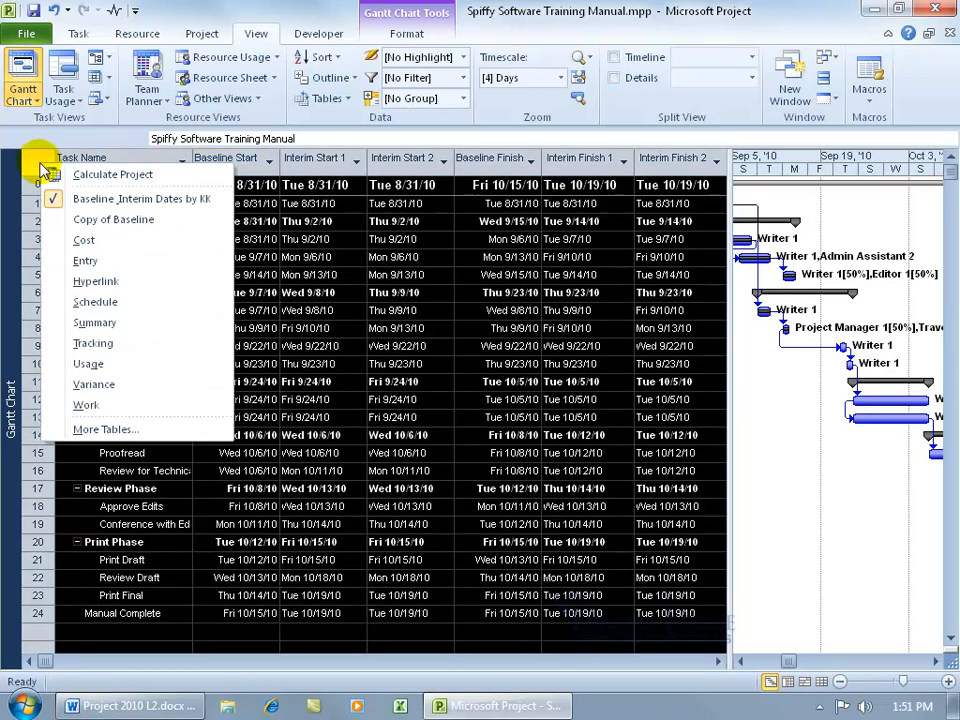
click(118, 429)
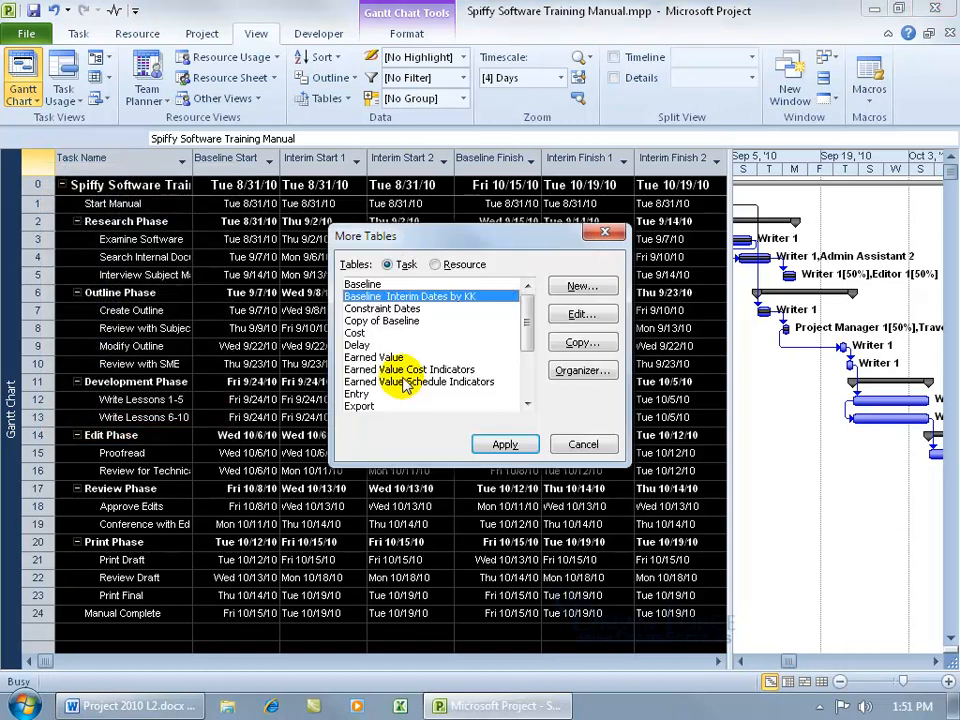
click(580, 312)
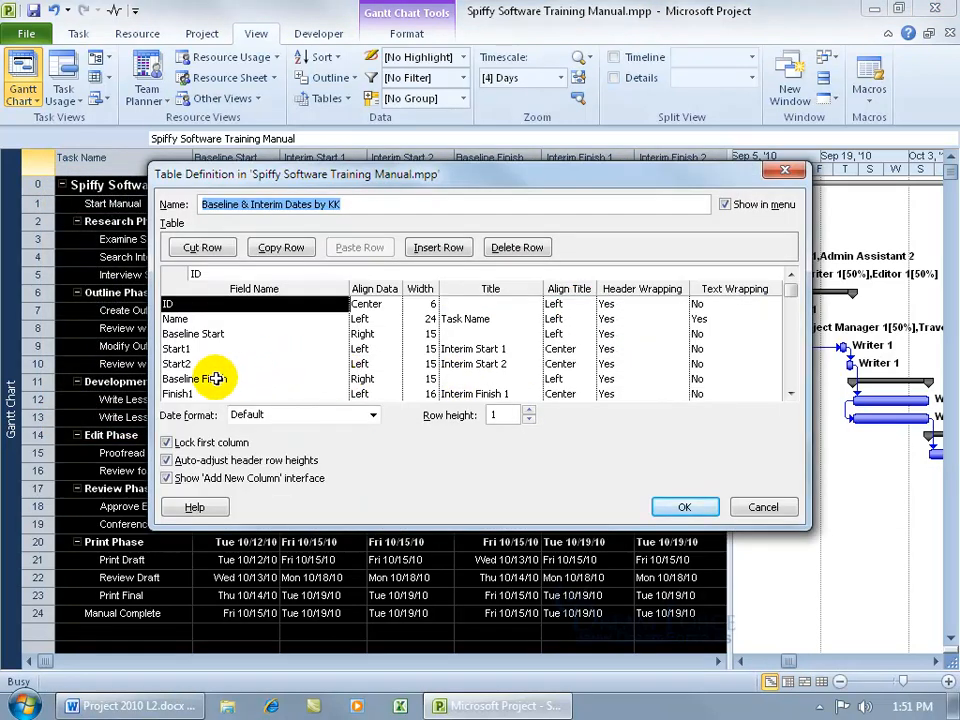
click(216, 379)
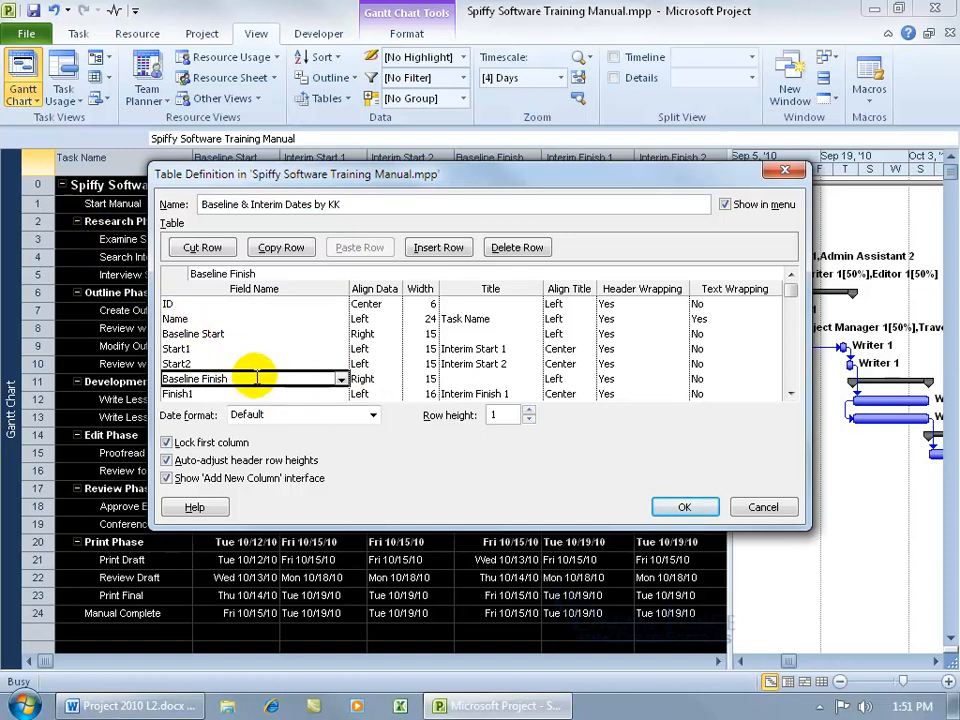
click(791, 393)
click(791, 393)
click(791, 393)
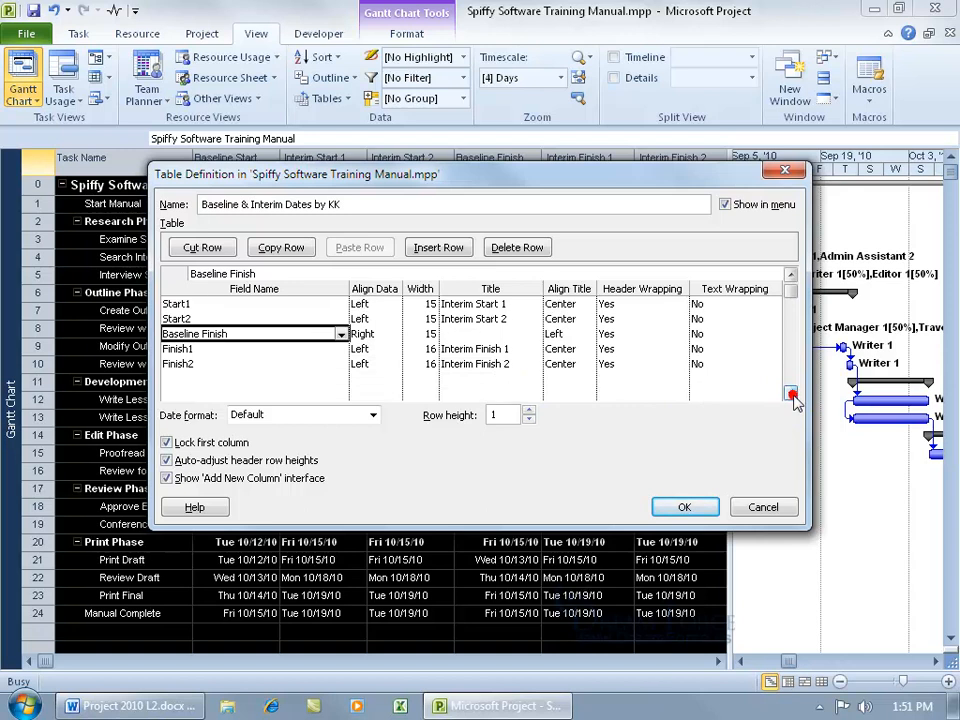
click(205, 247)
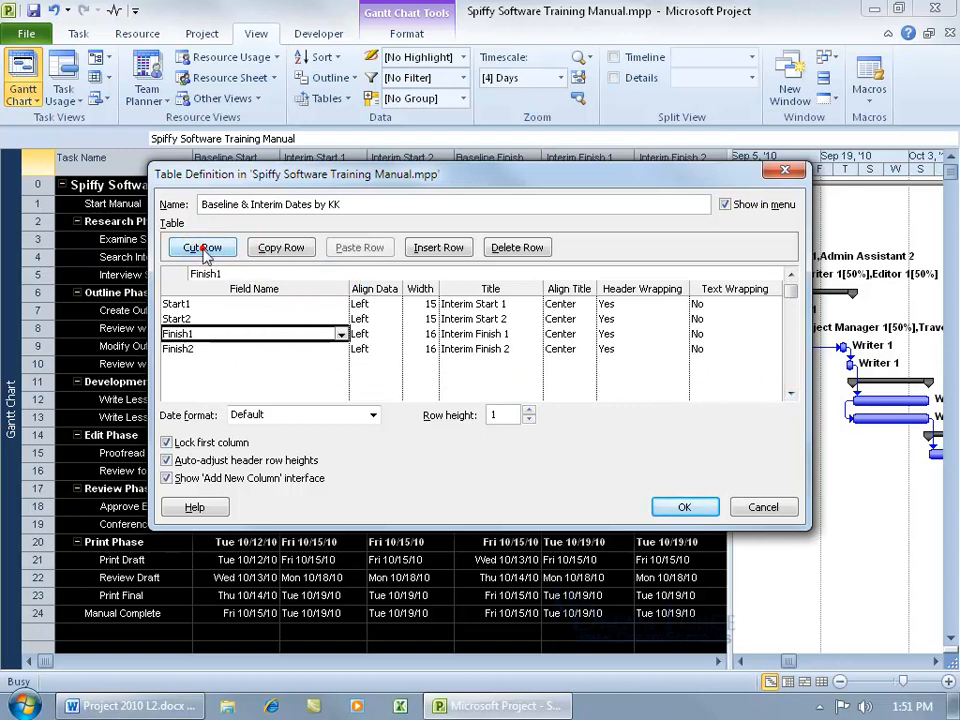
click(180, 364)
click(359, 250)
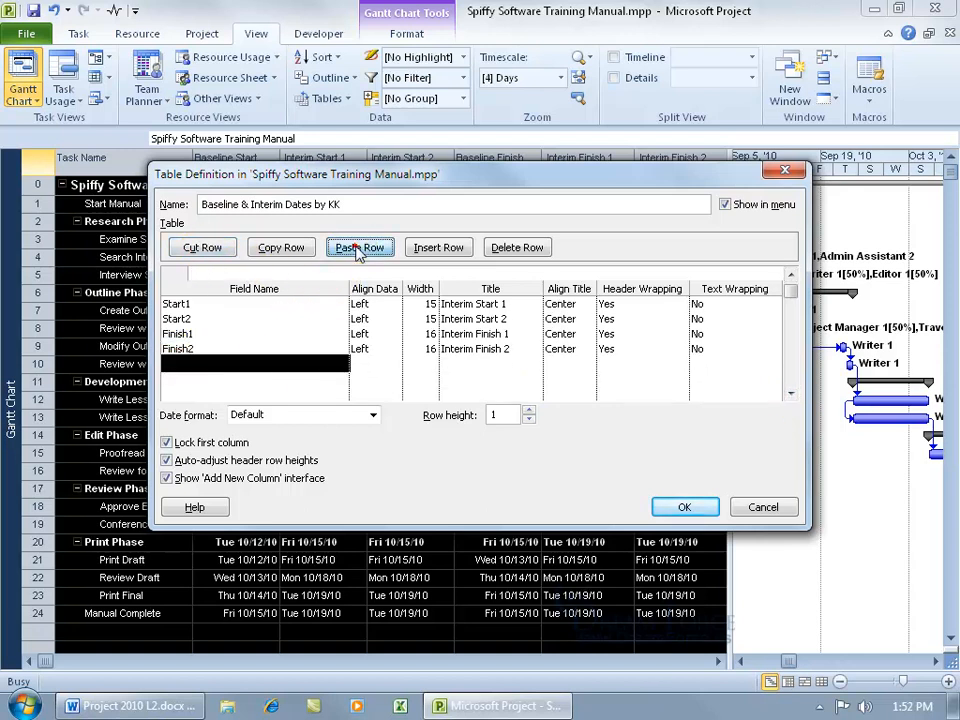
click(792, 275)
click(792, 275)
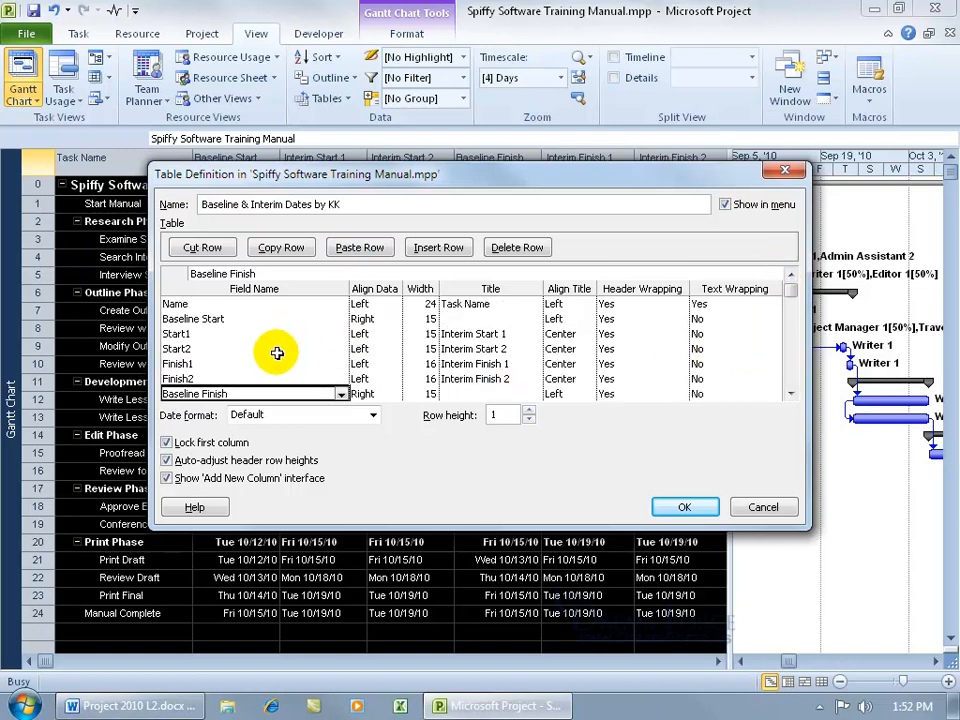
click(762, 508)
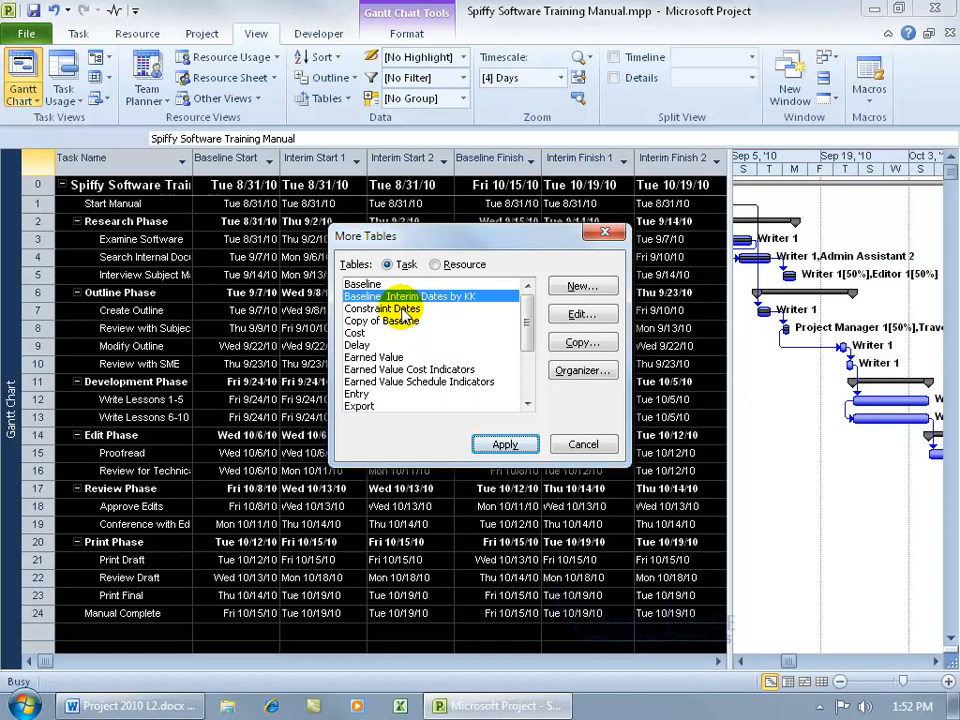
Open the Organizer and locate the Baseline & Interim Dates by KK table in both the project file and Global.MPT.
click(568, 369)
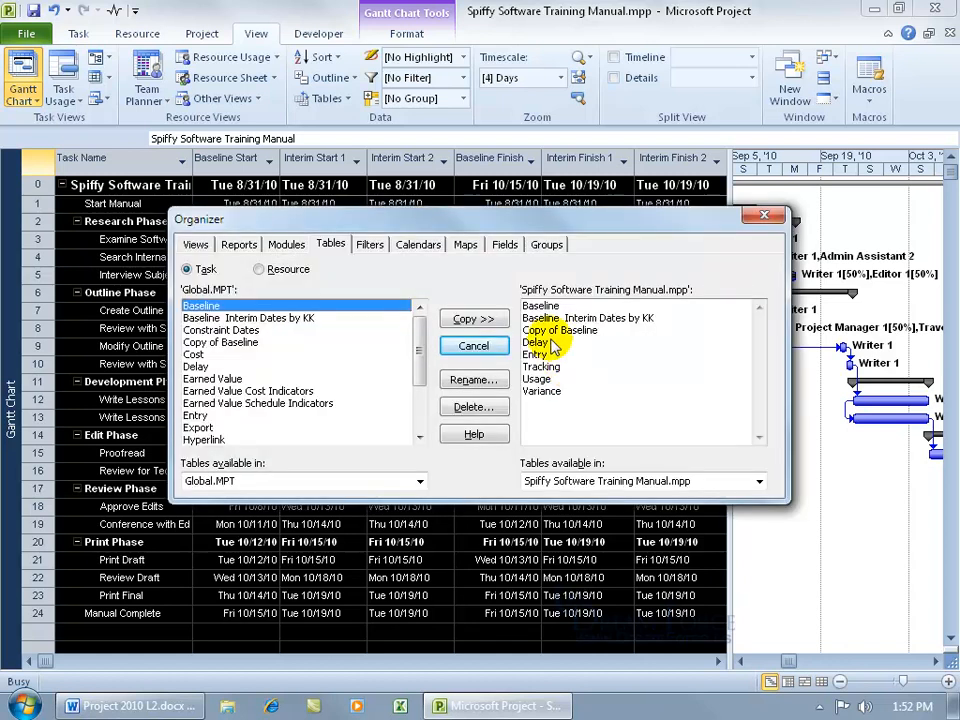
click(564, 318)
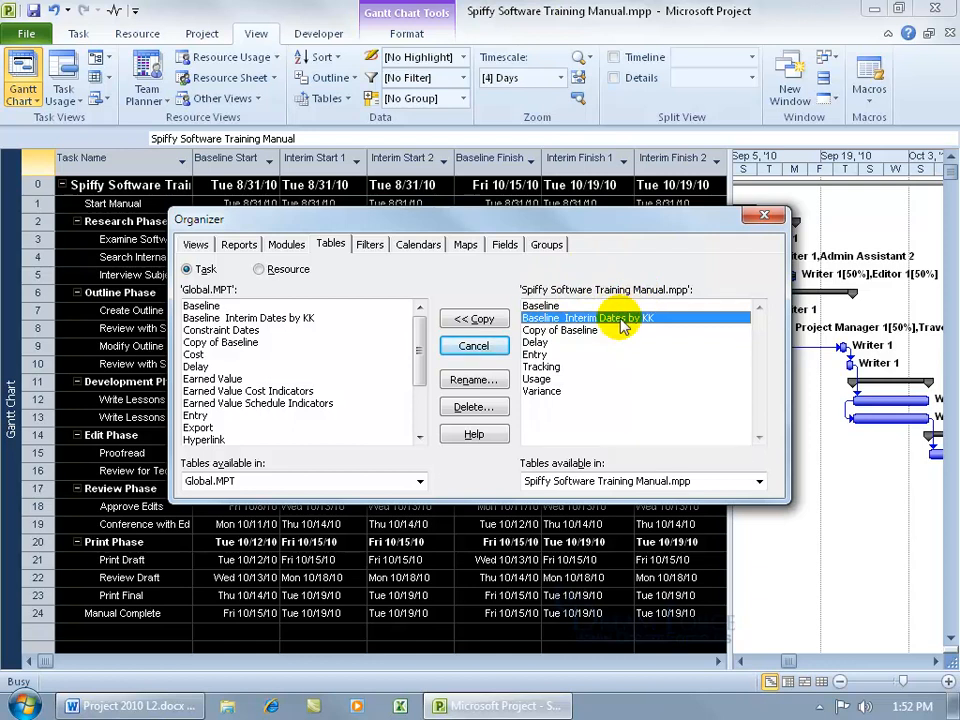
click(252, 318)
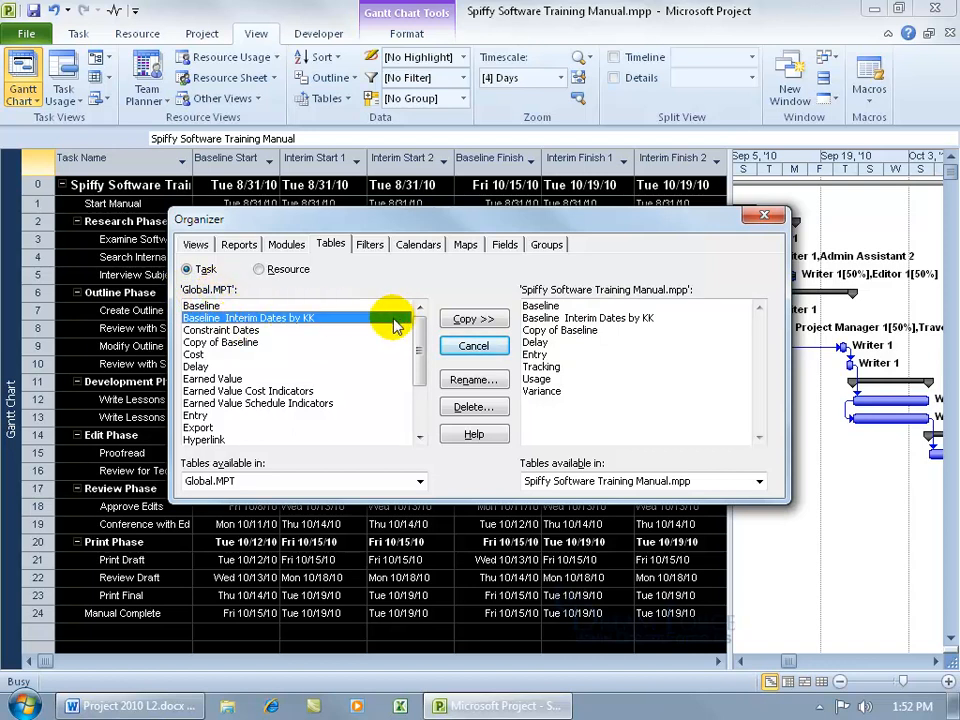
Try to delete the project file's copy of the Baseline & Interim Dates by KK table, and leave the Organizer and More Tables.
click(561, 317)
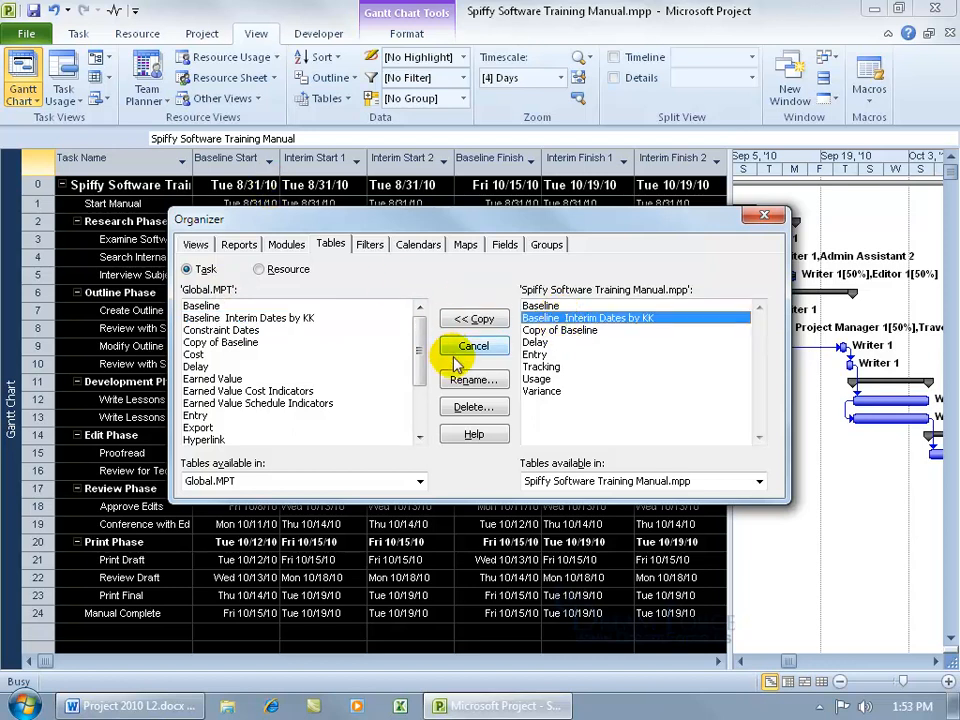
click(468, 407)
click(483, 406)
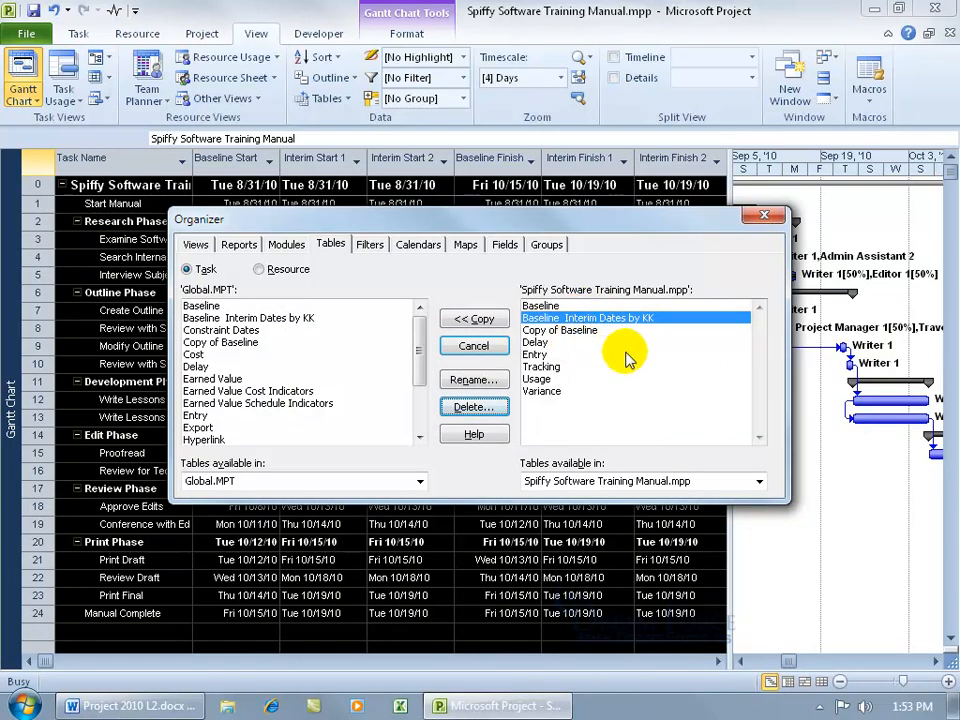
click(292, 319)
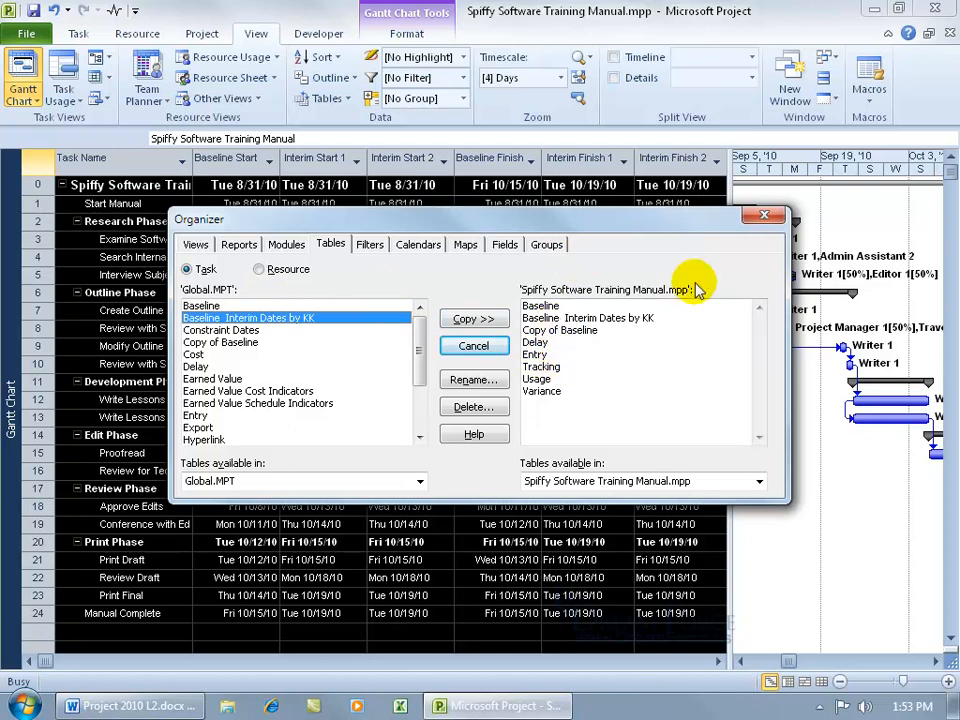
click(763, 218)
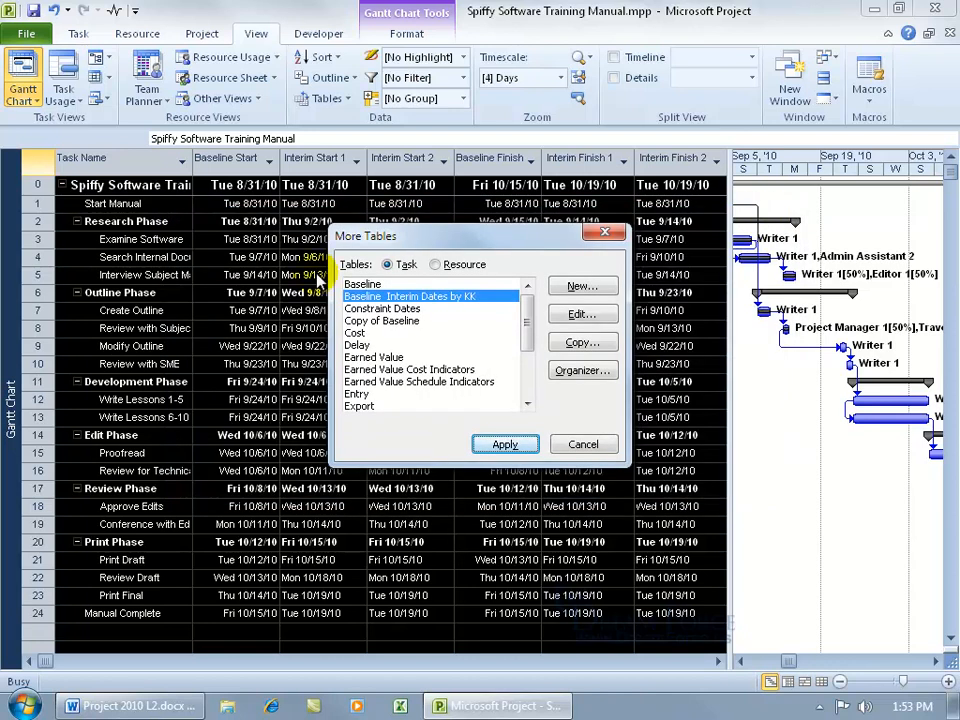
click(582, 445)
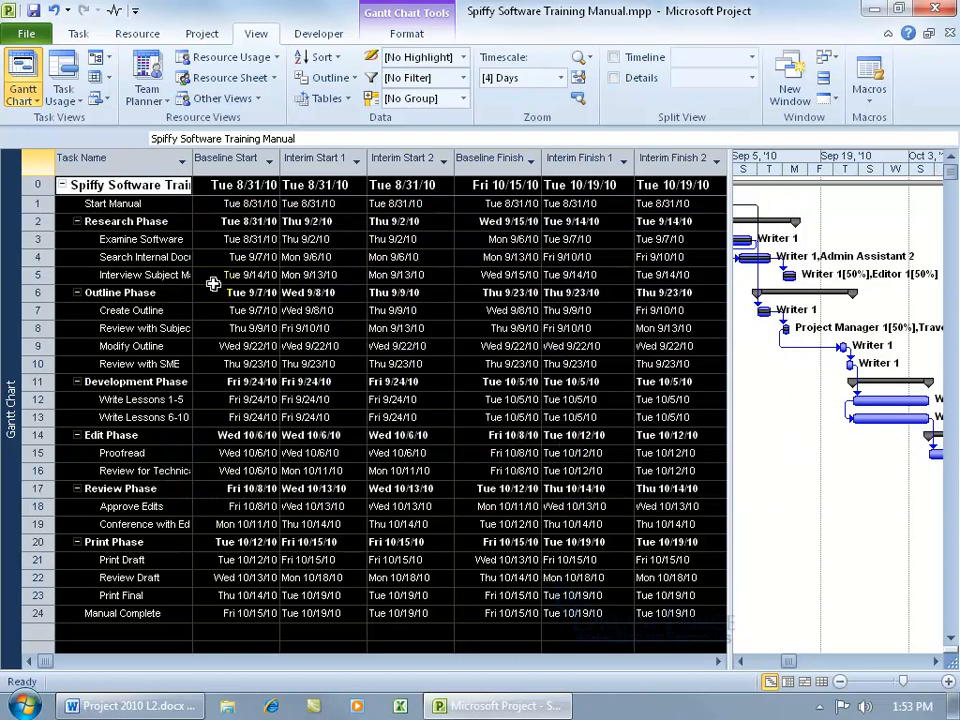
Clear the whole-table selection and apply the Entry table to the Gantt Chart.
click(122, 187)
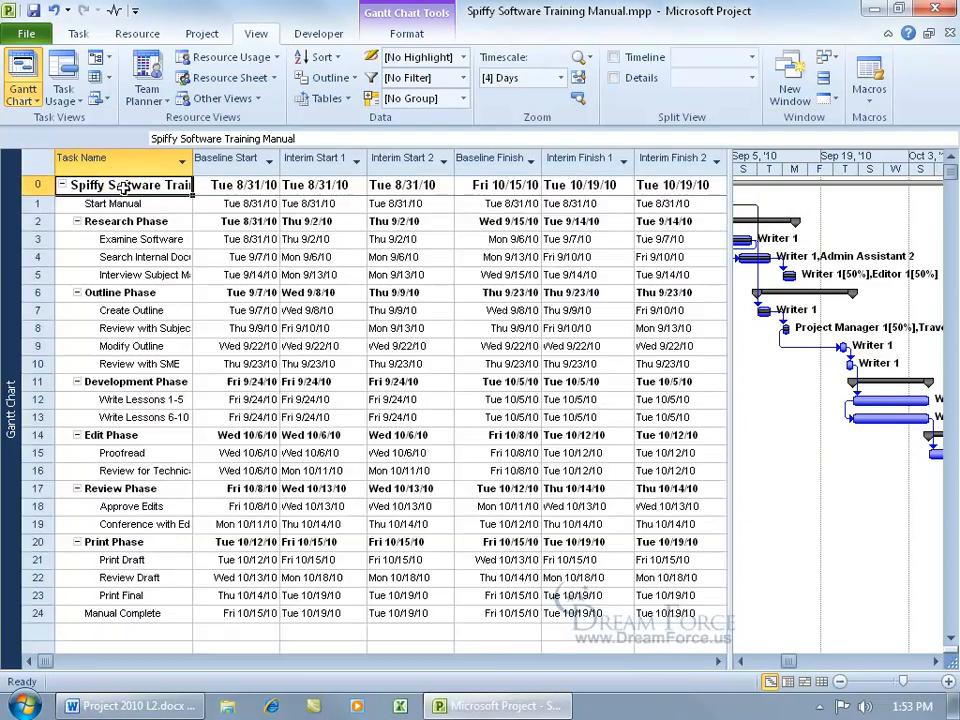
right_click(38, 159)
click(80, 262)
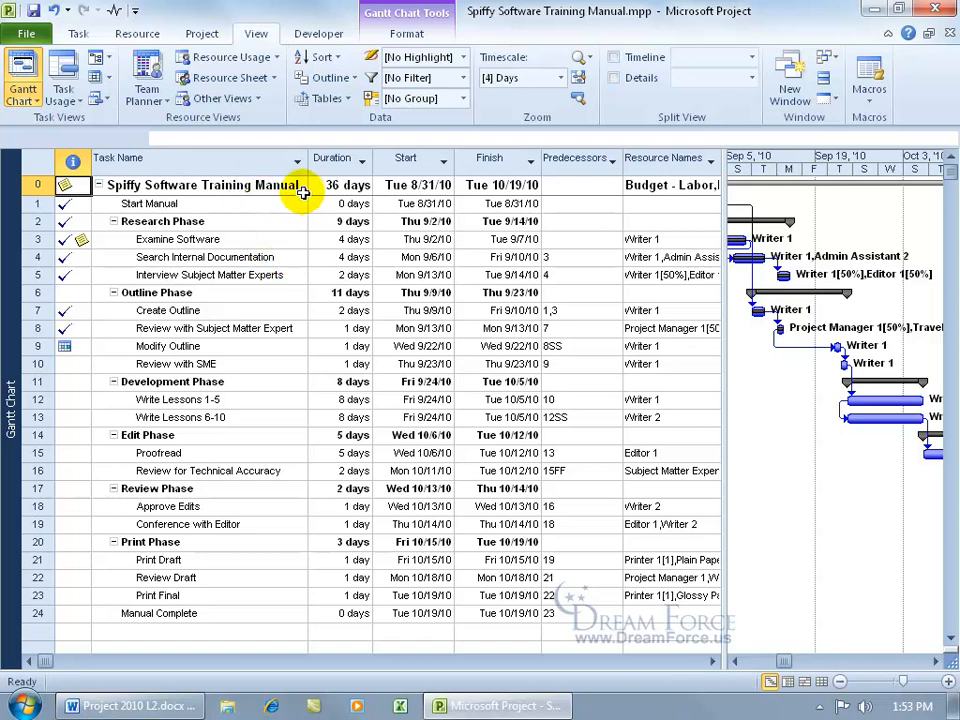
Reapply the Baseline & Interim Dates by KK table and bring up the list of available tables.
right_click(40, 160)
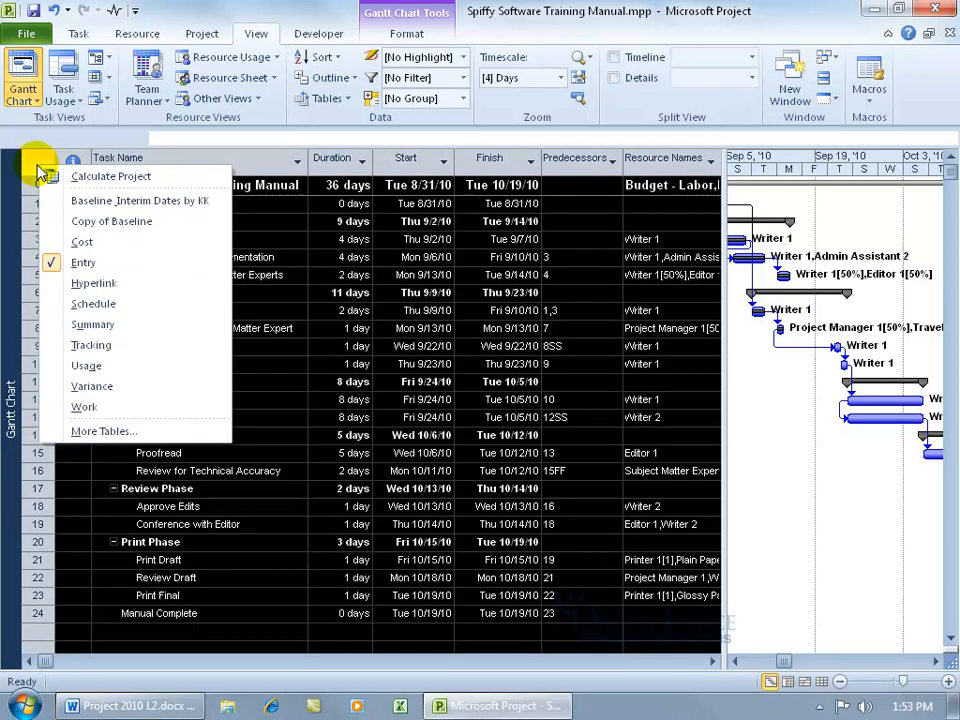
click(80, 199)
right_click(37, 160)
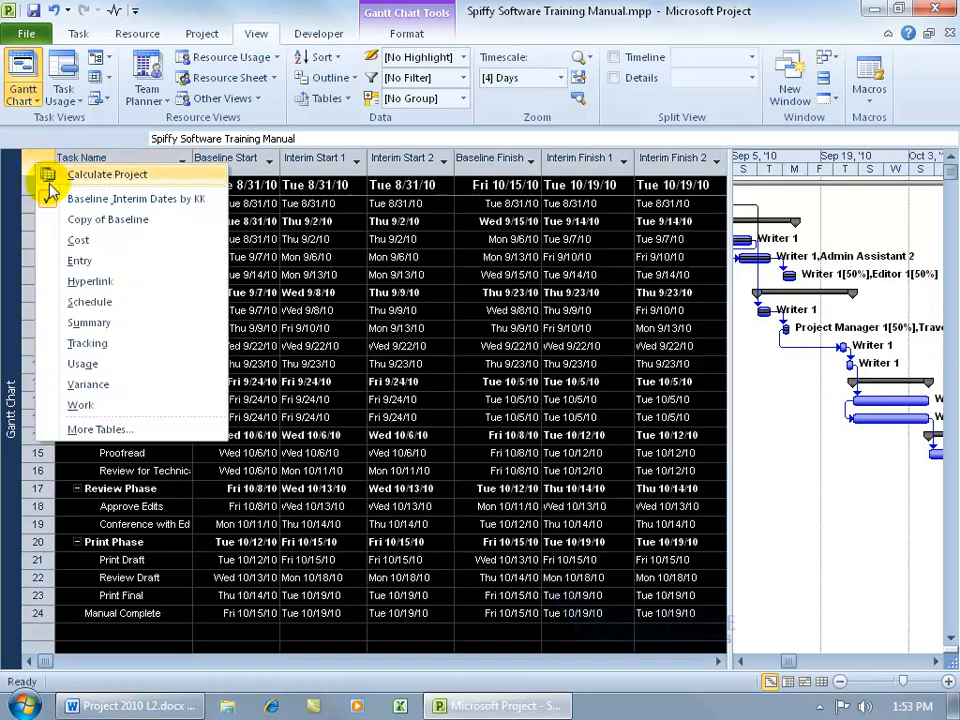